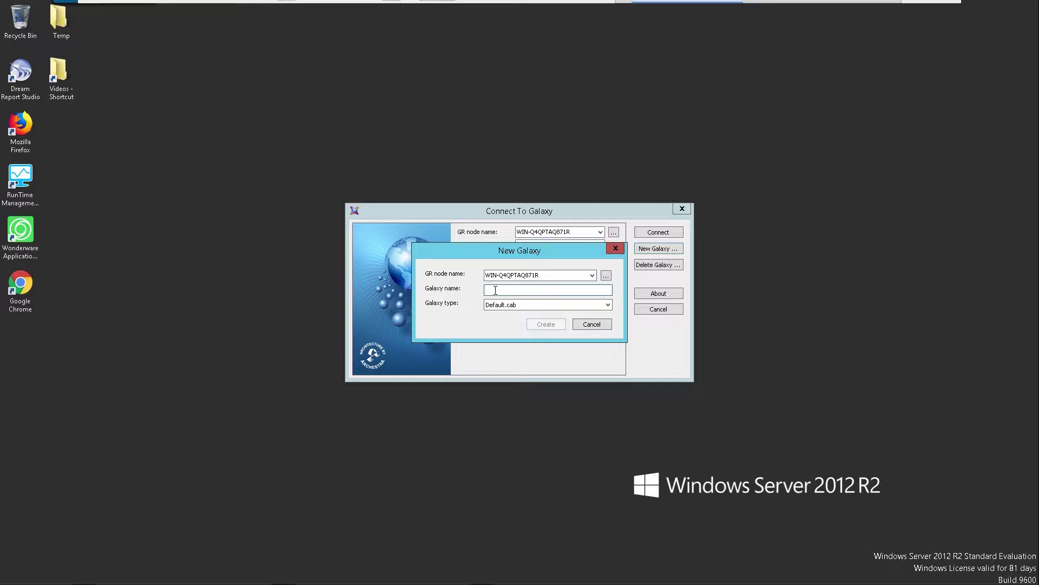
Step: Create a galaxy named Autobuild_Demo from the Default.cab type and connect to it
type("Autobuild_Demo")
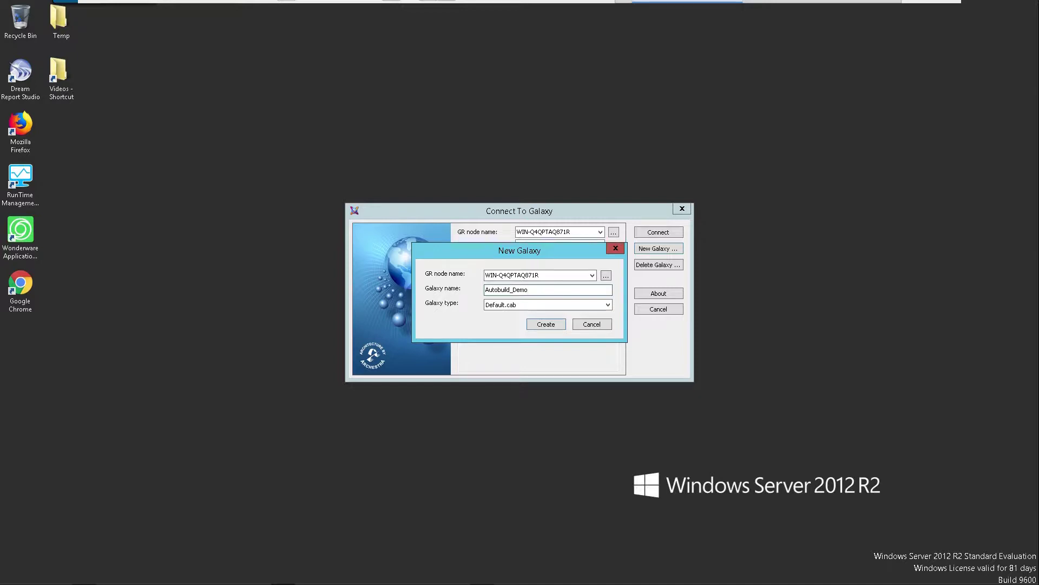
left_click(547, 323)
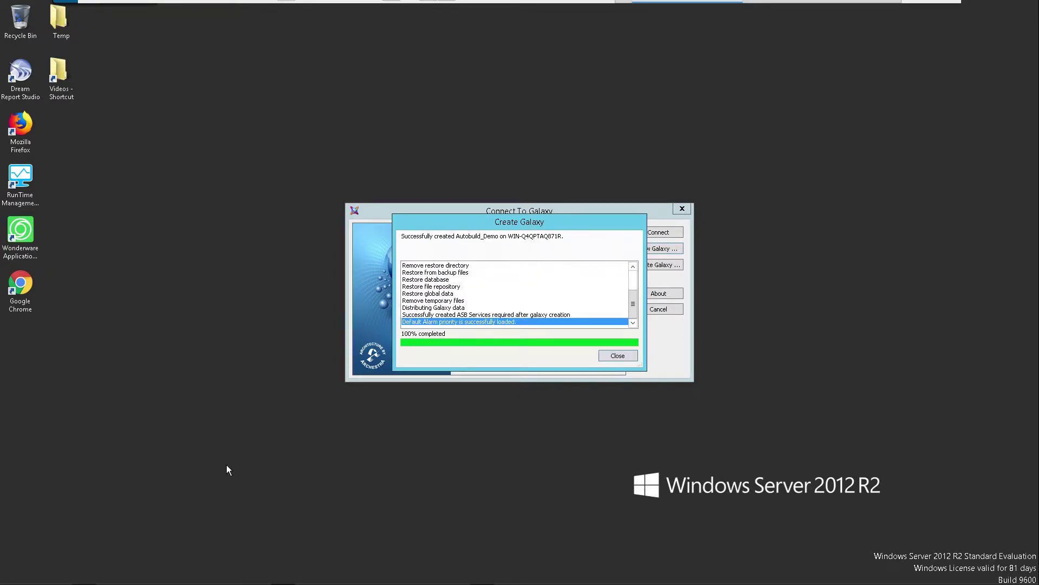
left_click(616, 356)
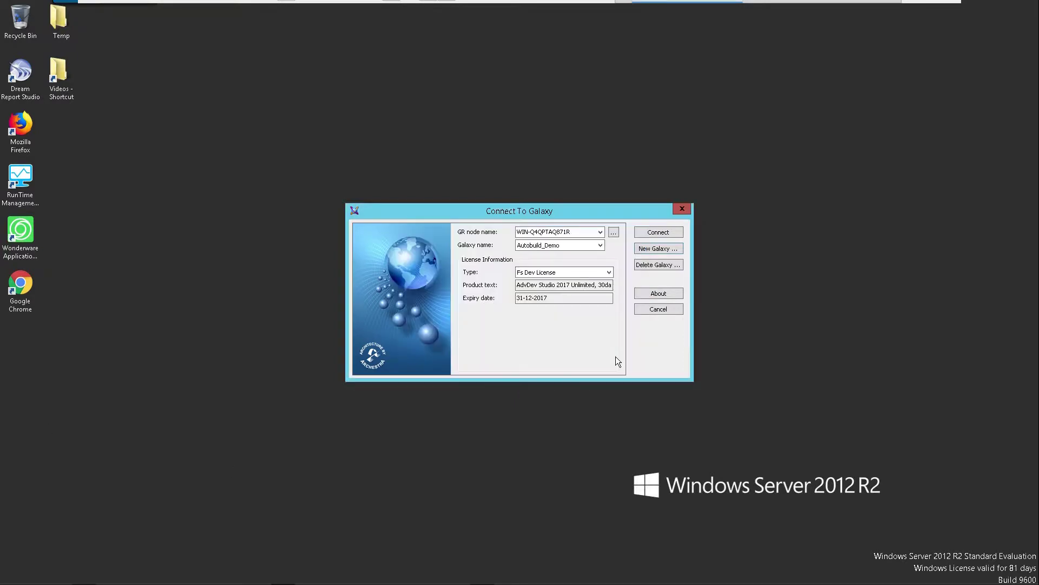
left_click(659, 231)
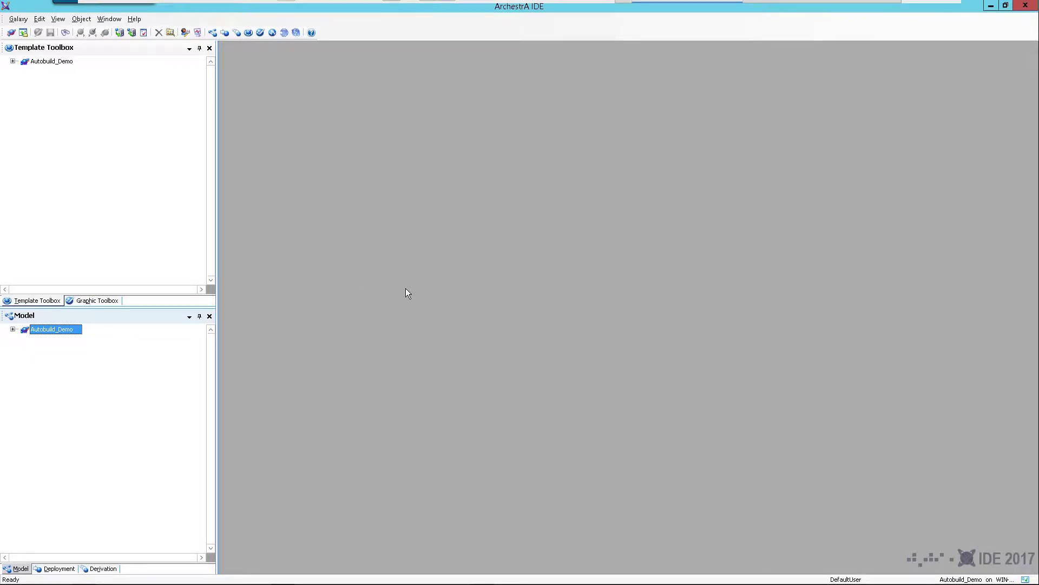
Step: Examine the new galaxy's template folders and its model hierarchy, expanding Enterprise, Site, Plant and Sys down to Plant_Area
left_click(12, 60)
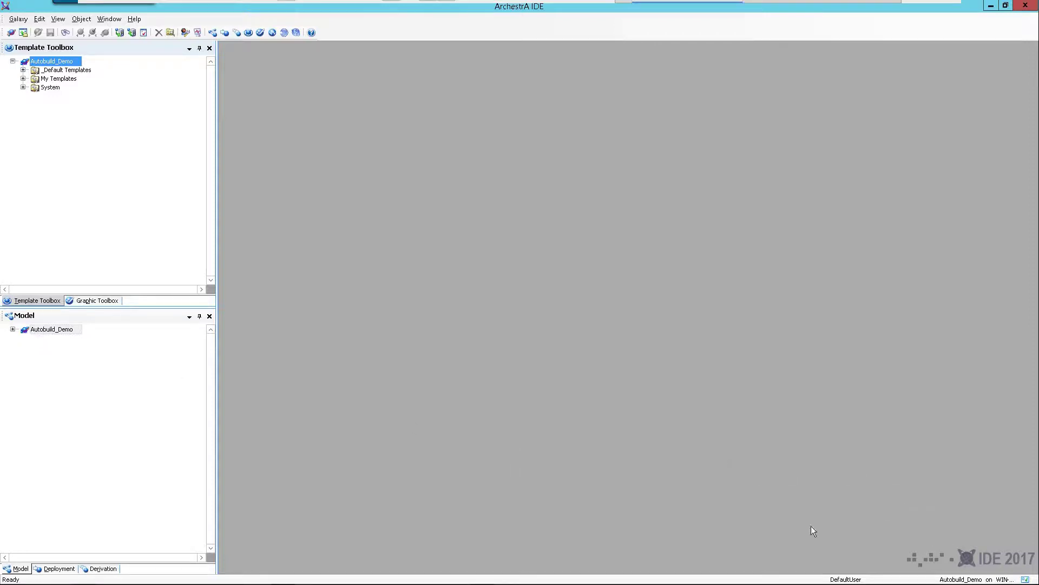
left_click(12, 330)
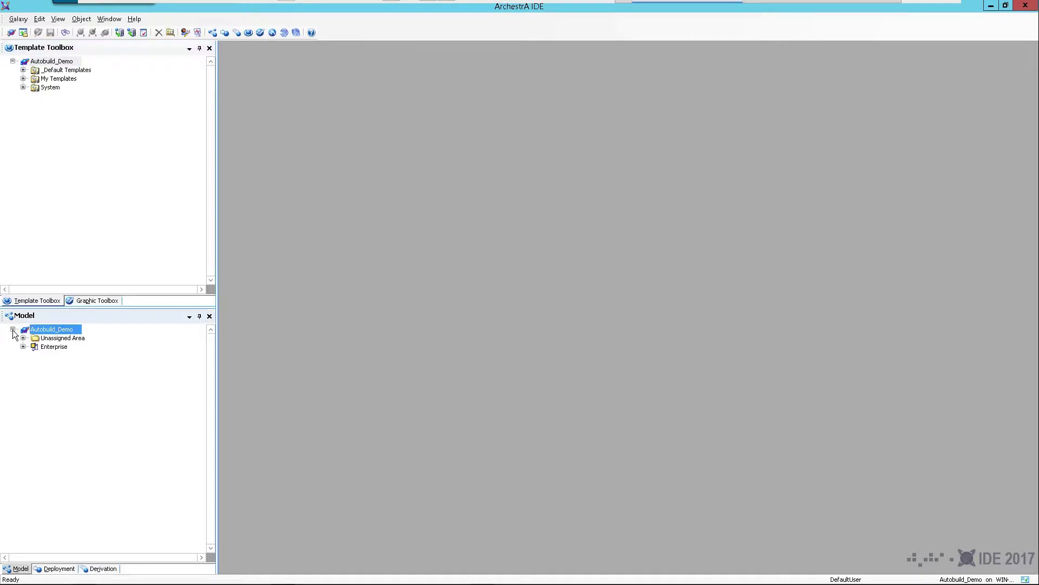
left_click(23, 347)
left_click(33, 355)
left_click(33, 373)
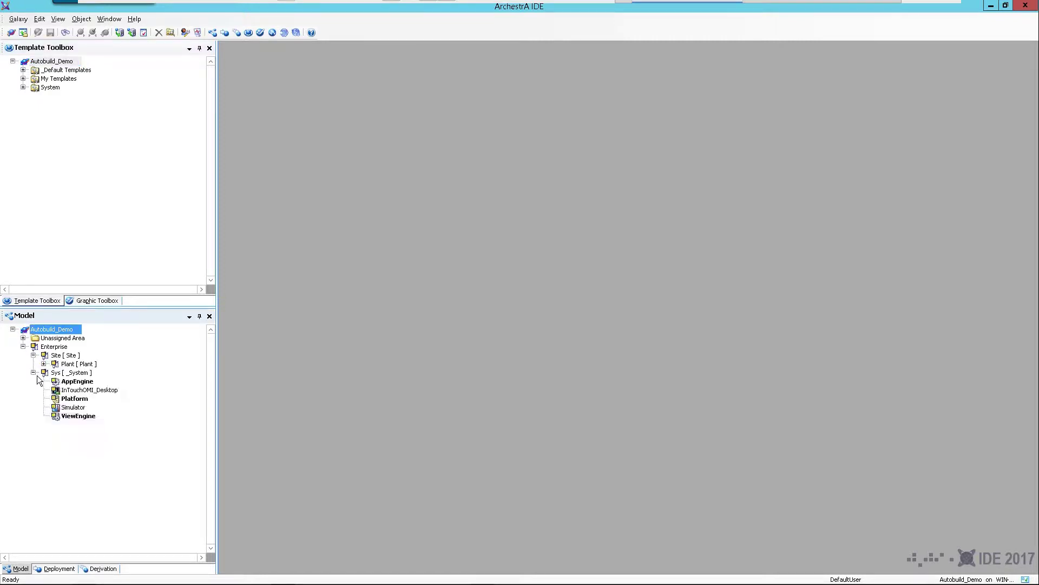
left_click(43, 364)
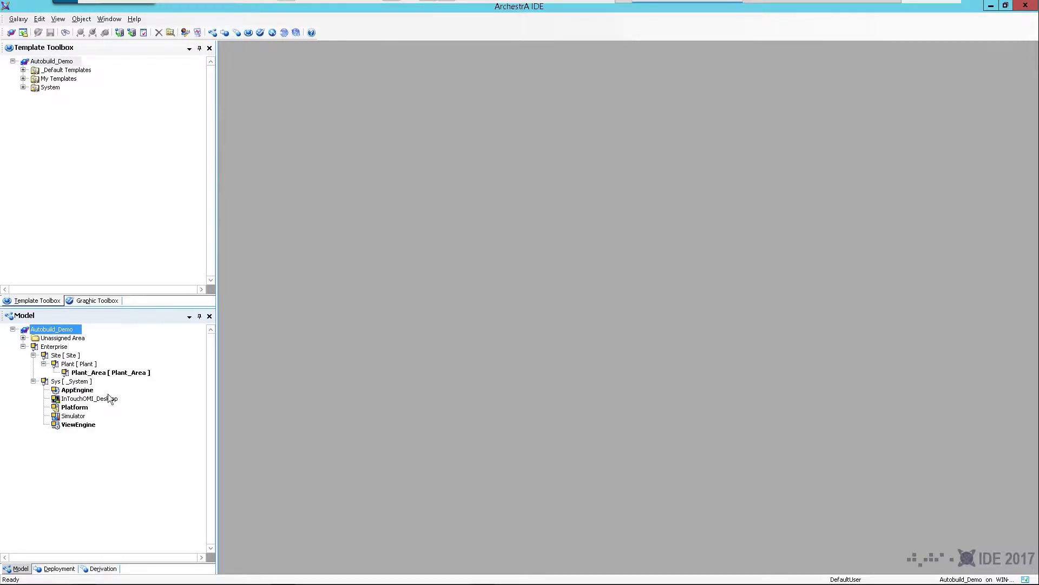
left_click(89, 374)
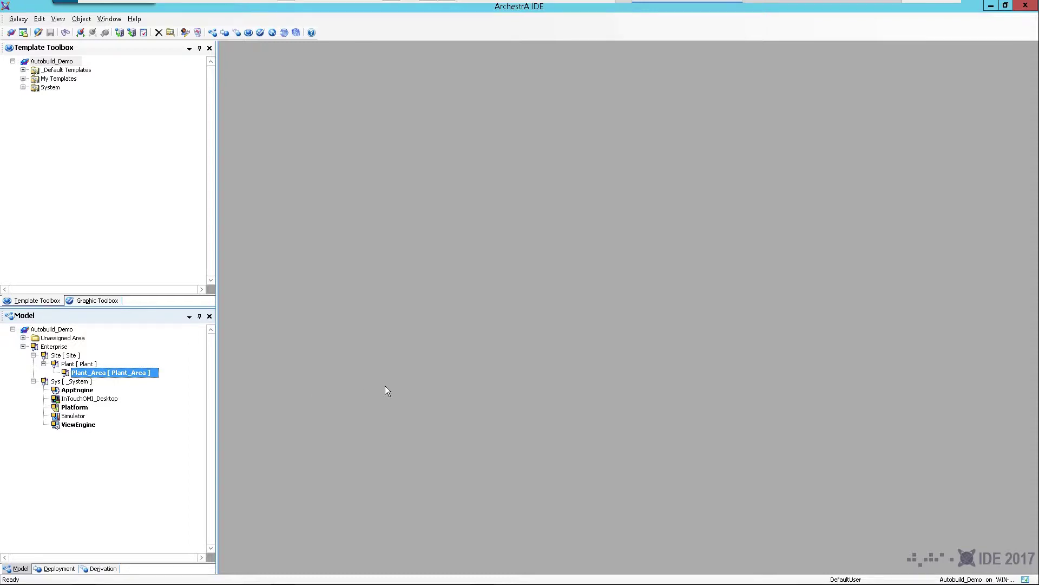
Step: Switch to the ArchestrA System Management Console and open the configuration of the Allen-Bradley OI.ABCIP.2 server
left_click(991, 6)
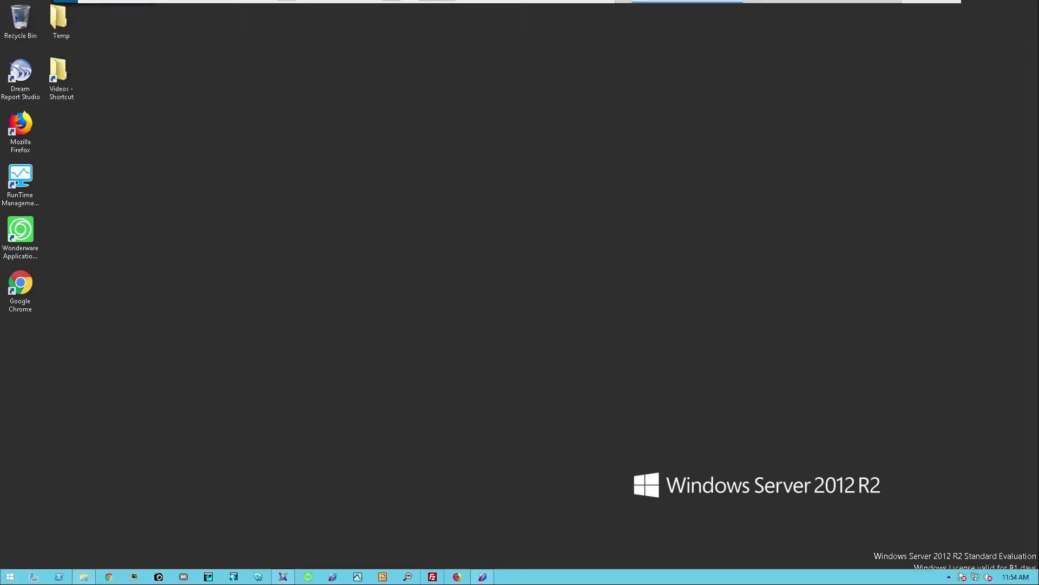
left_click(483, 577)
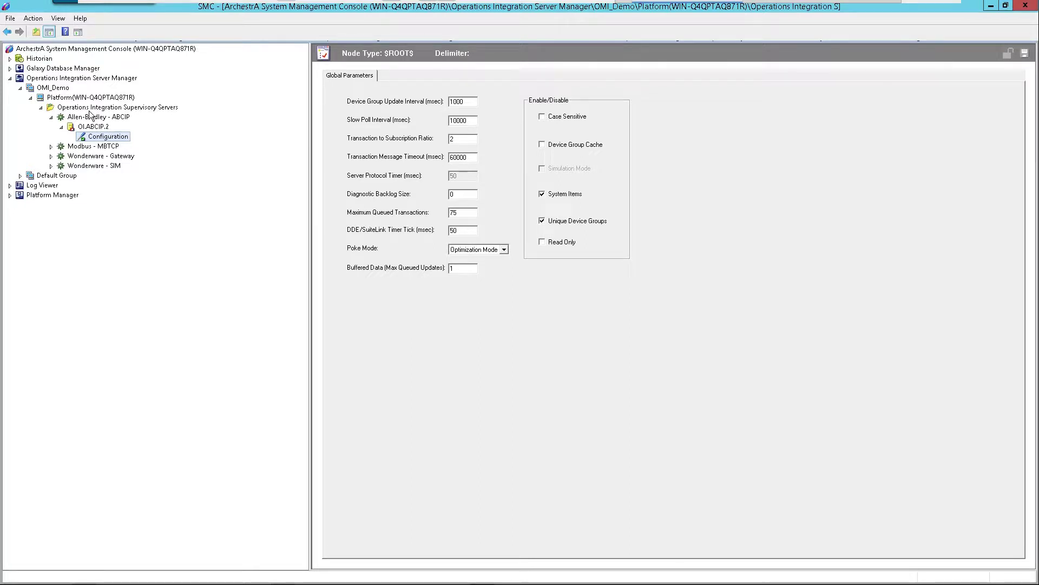
left_click(85, 108)
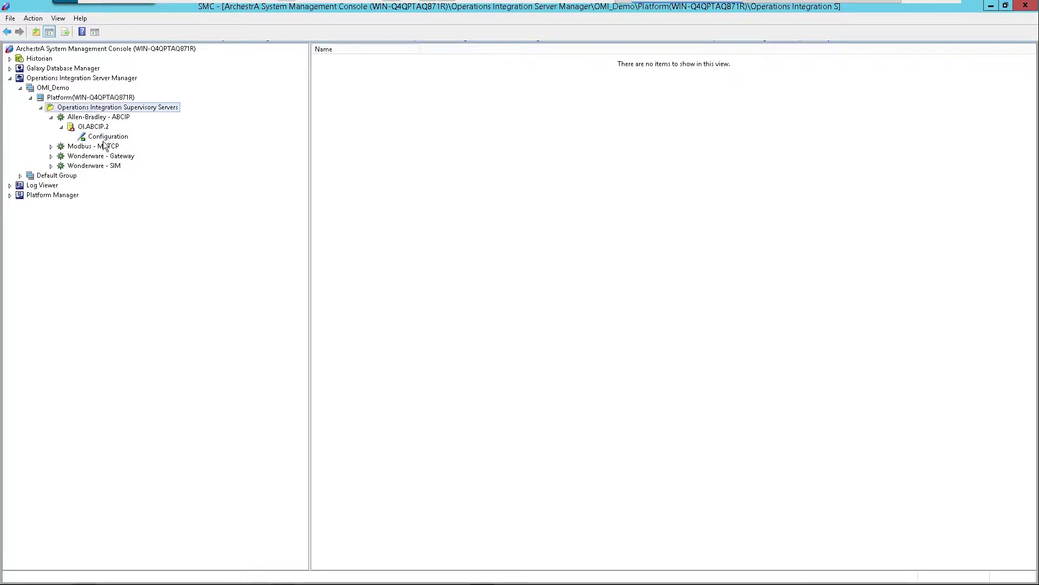
left_click(90, 126)
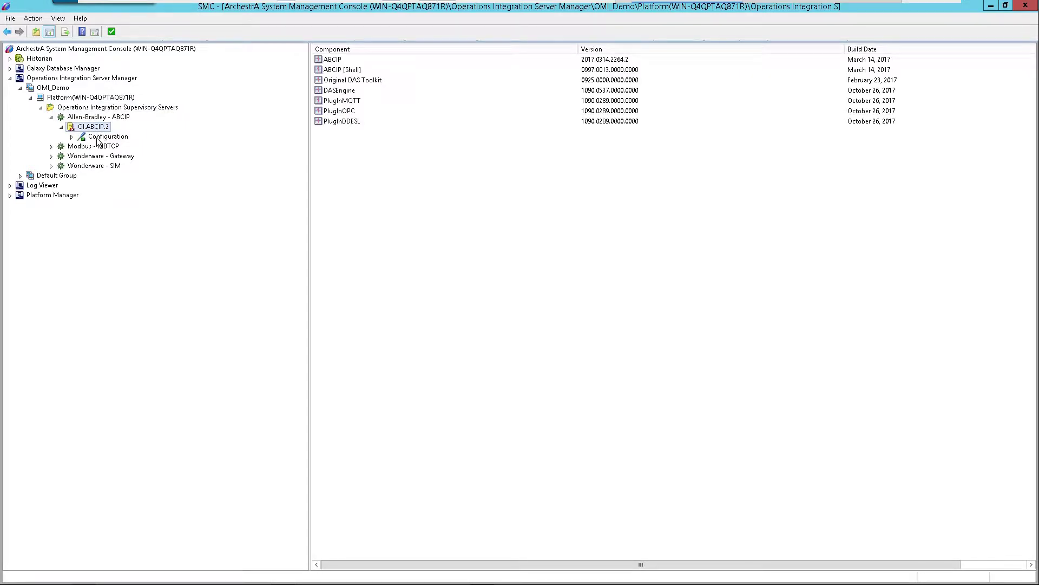
left_click(98, 138)
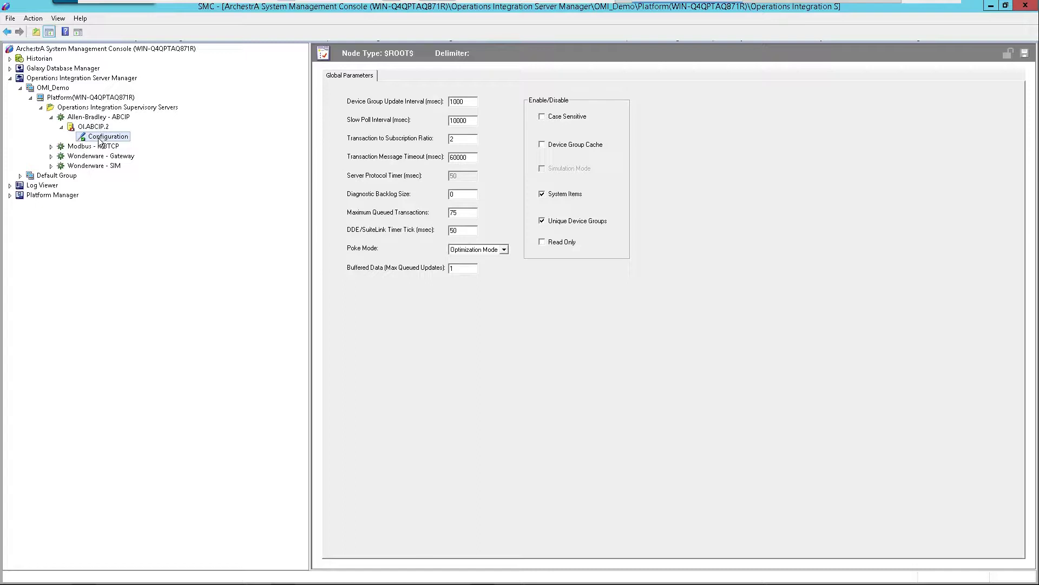
Step: Add a PORT_CIP connection to the OI.ABCIP.2 configuration and an ENB_CLX connection beneath it, keeping the default names
right_click(99, 139)
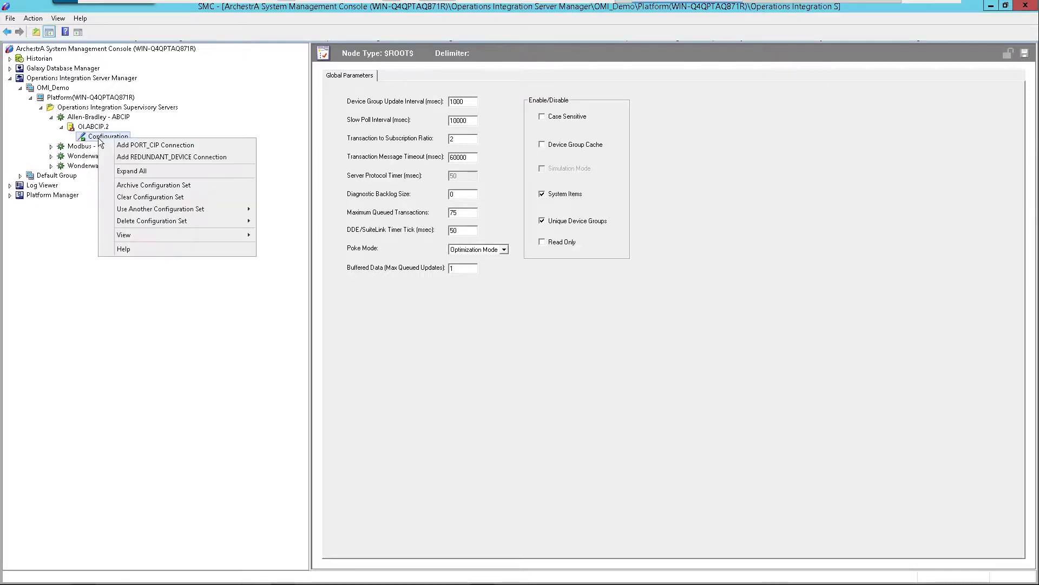
left_click(152, 145)
key("Return")
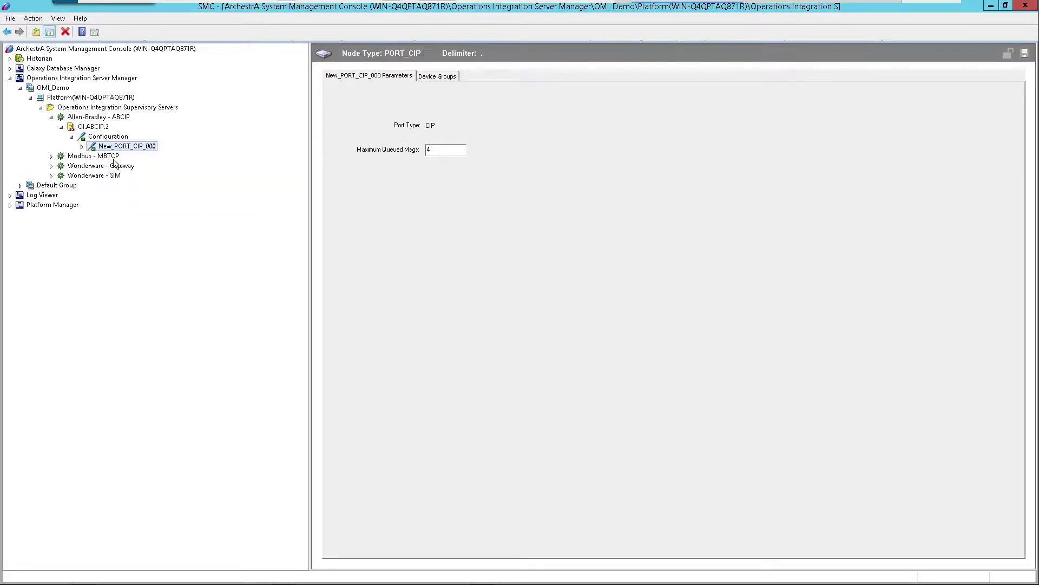
right_click(104, 146)
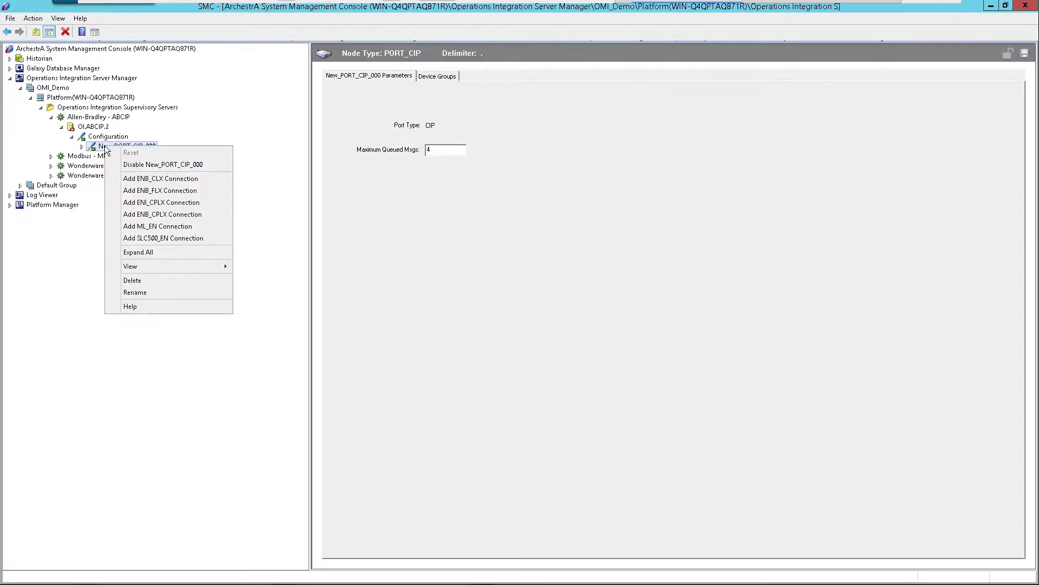
left_click(157, 178)
key("Return")
Step: Add a BACKPLANE_CLX connection under the ENB_CLX node and a LOGIX5000_CLX connection beneath that, with default names
right_click(124, 155)
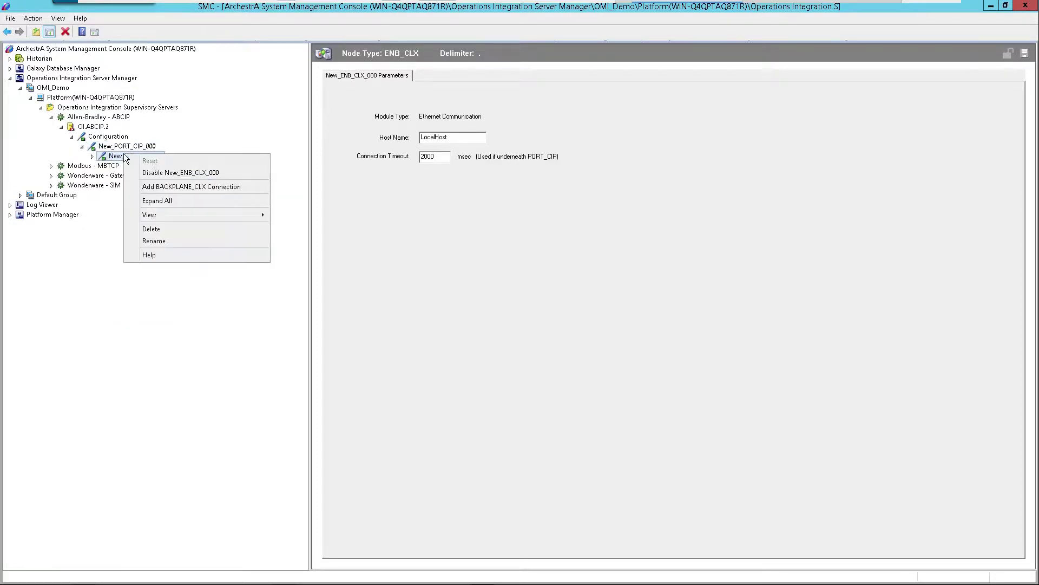
left_click(170, 187)
key("Return")
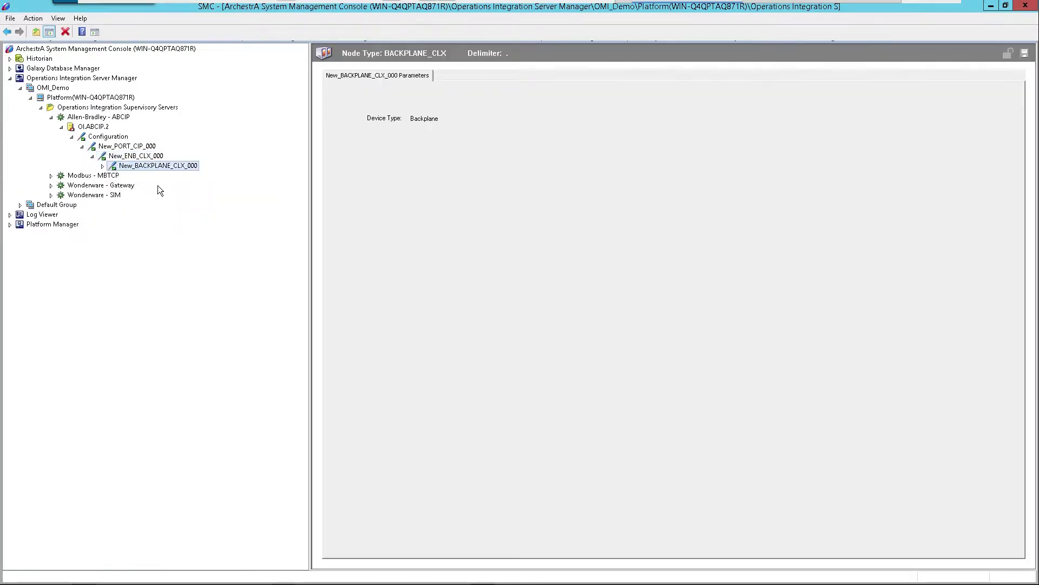
right_click(131, 170)
left_click(178, 203)
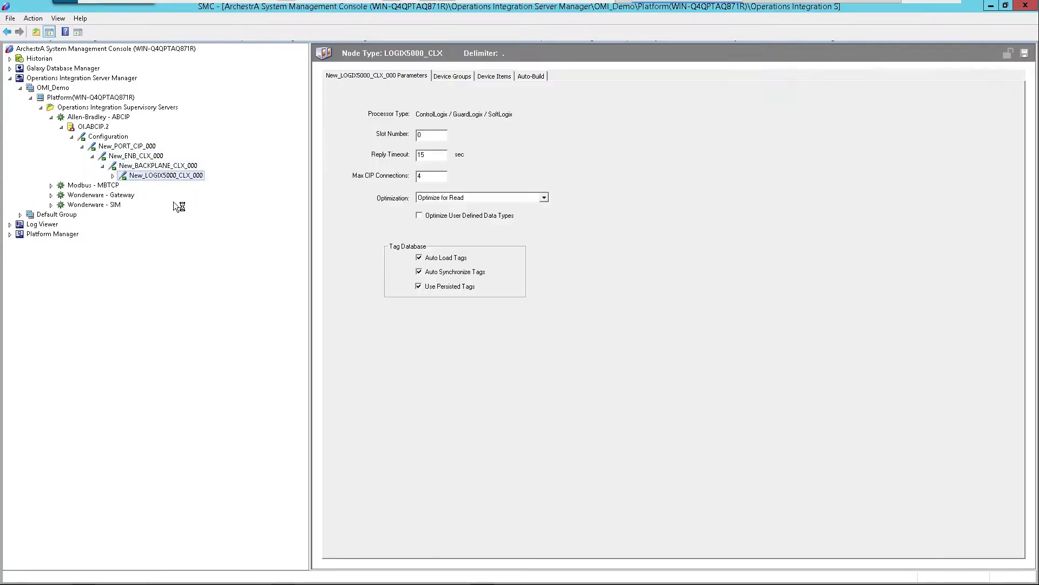
right_click(158, 177)
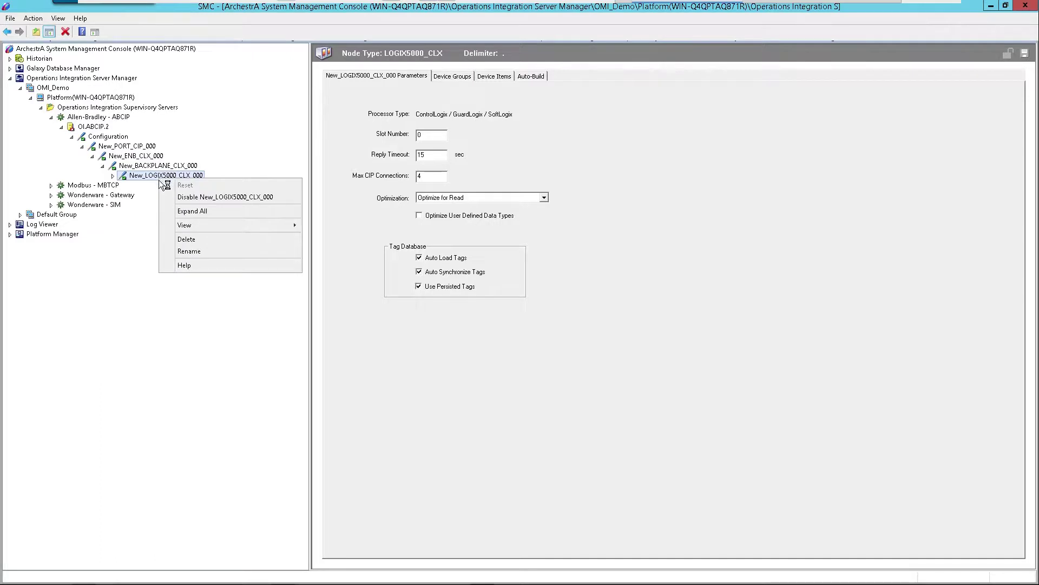
left_click(156, 316)
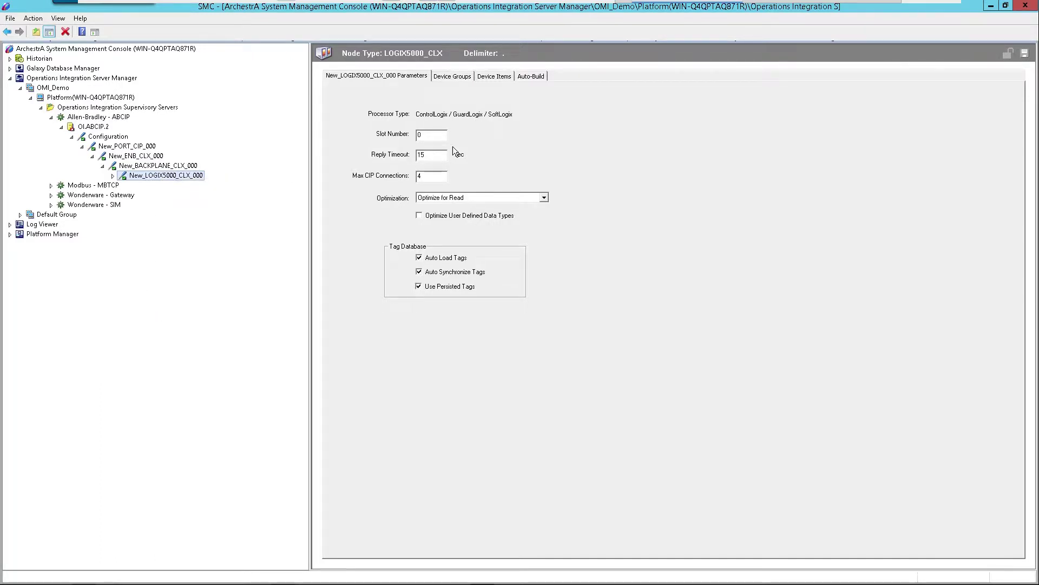
Step: Add a device group with the default name to the LOGIX5000_CLX connection and save the configuration
left_click(448, 76)
right_click(359, 107)
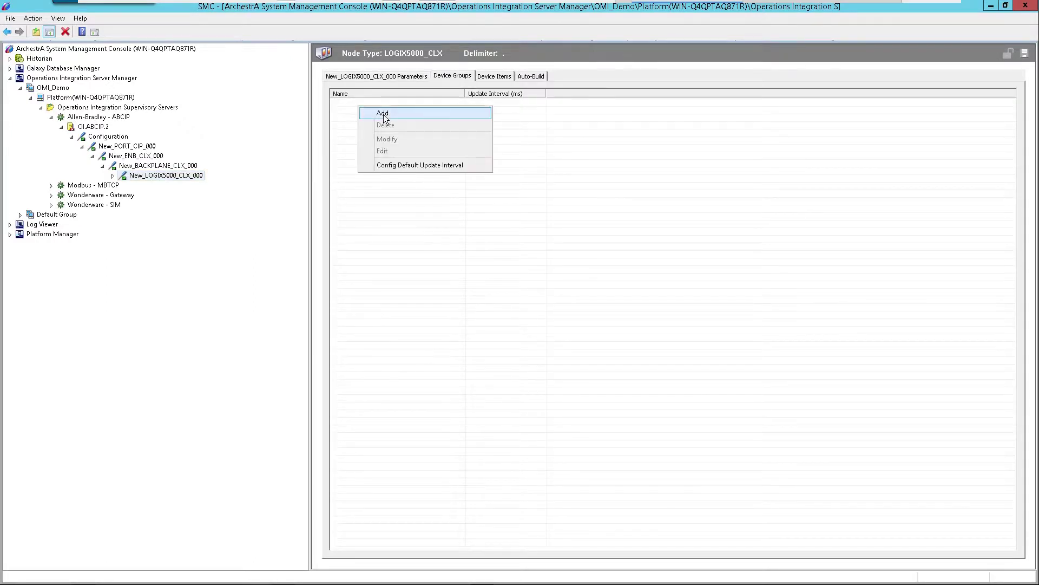
left_click(383, 113)
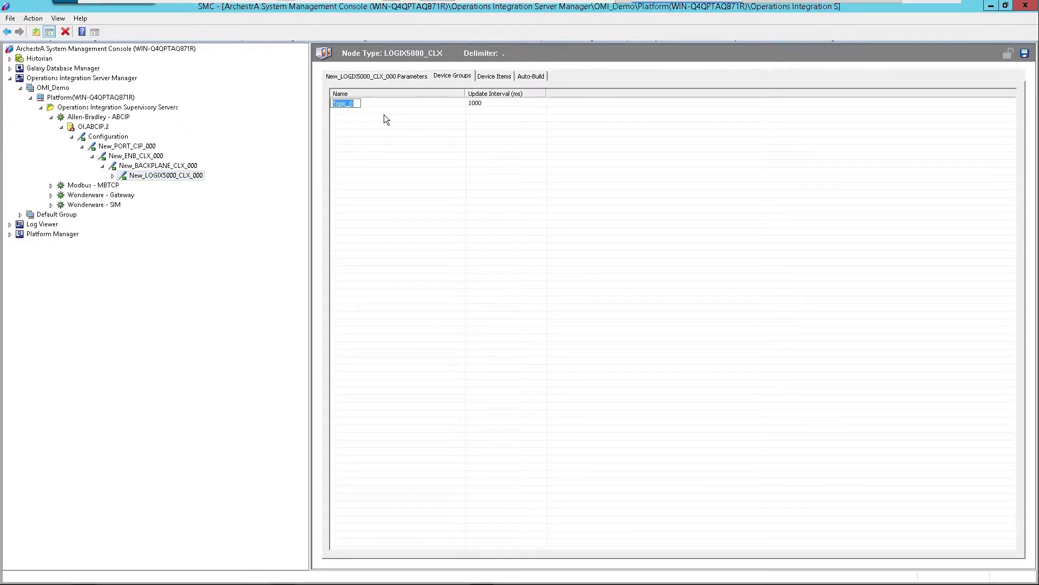
left_click(394, 140)
left_click(1025, 53)
Step: Open Auto-Build for the LOGIX5000_CLX connection and load TSLab.L5X from the Exports folder as the offline source
left_click(531, 76)
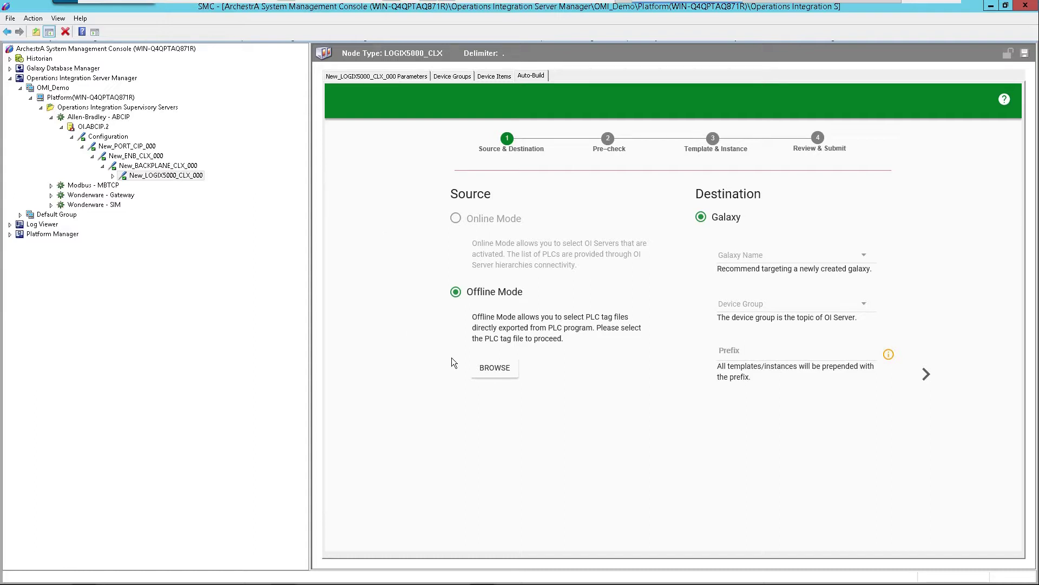
left_click(500, 370)
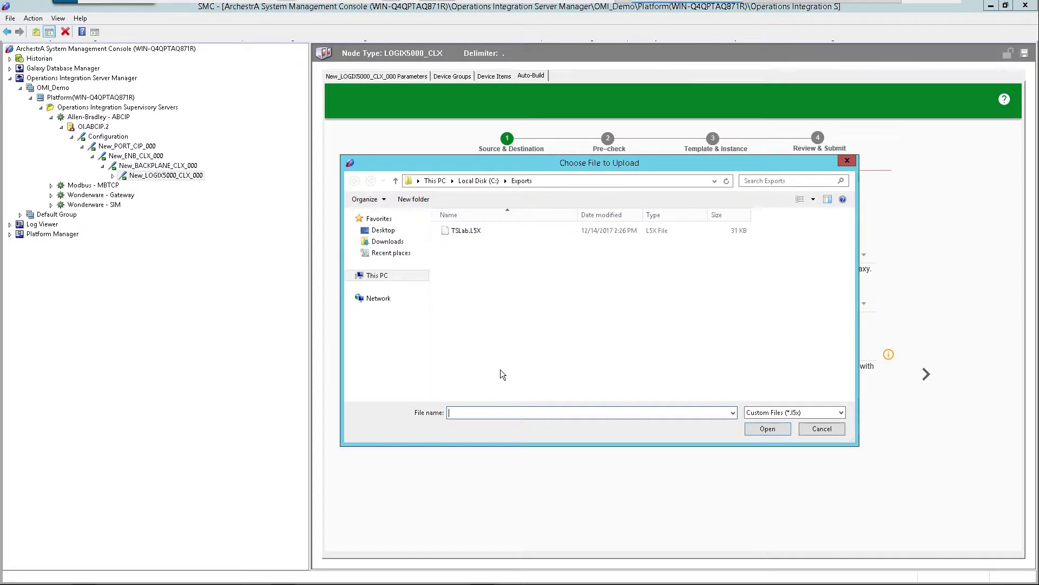
left_click(473, 234)
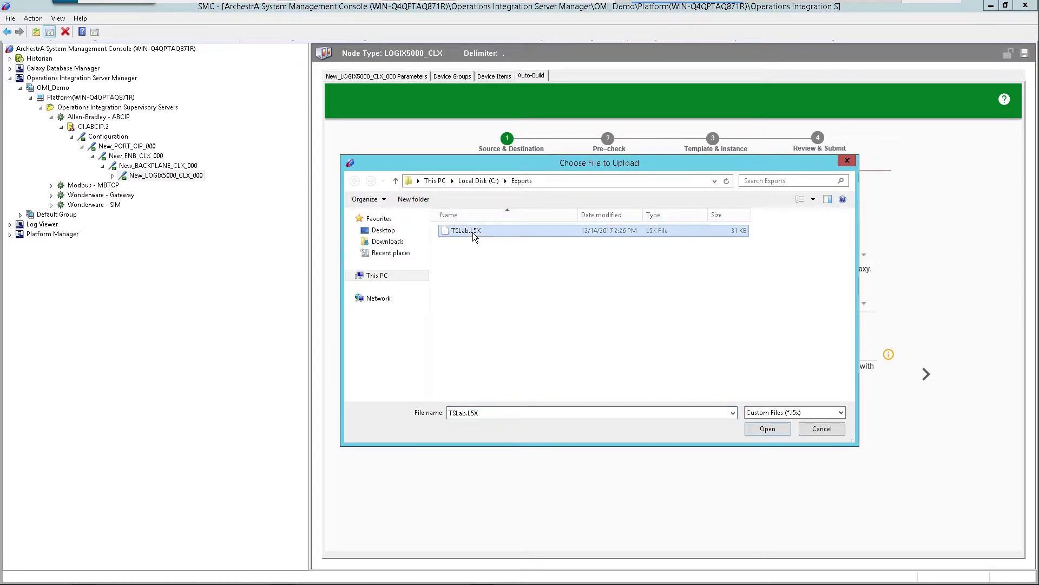
left_click(766, 429)
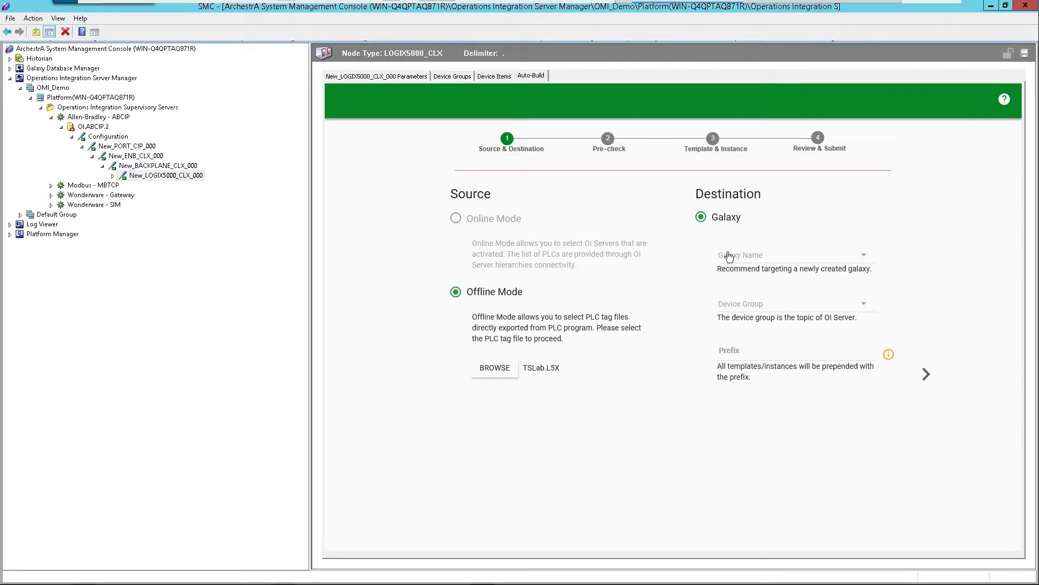
Step: Set the destination to galaxy Autobuild_Demo and device group Topic_0, and advance past the pre-check to template and instance selection
left_click(863, 256)
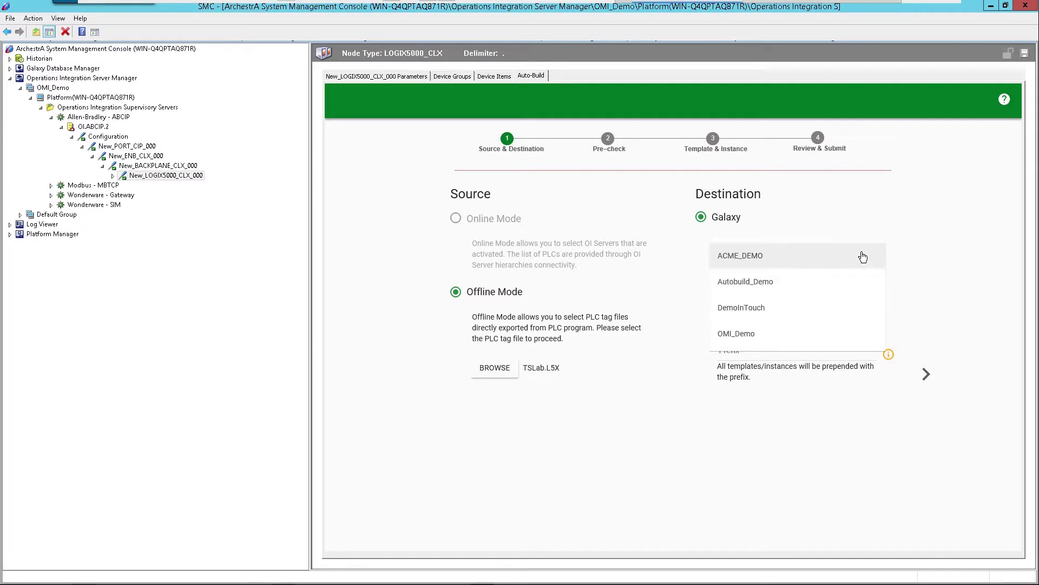
left_click(747, 287)
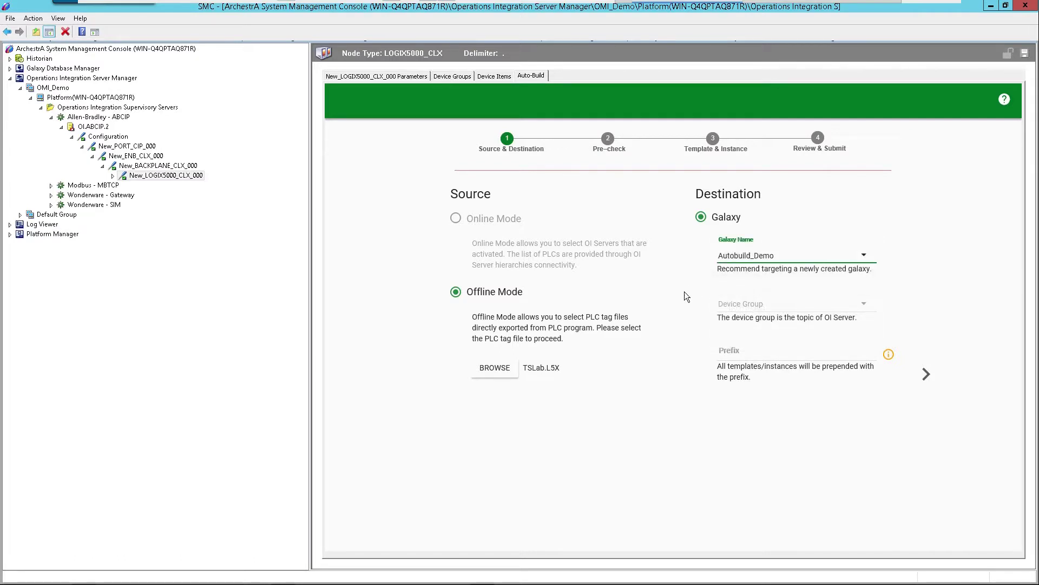
left_click(864, 303)
left_click(742, 308)
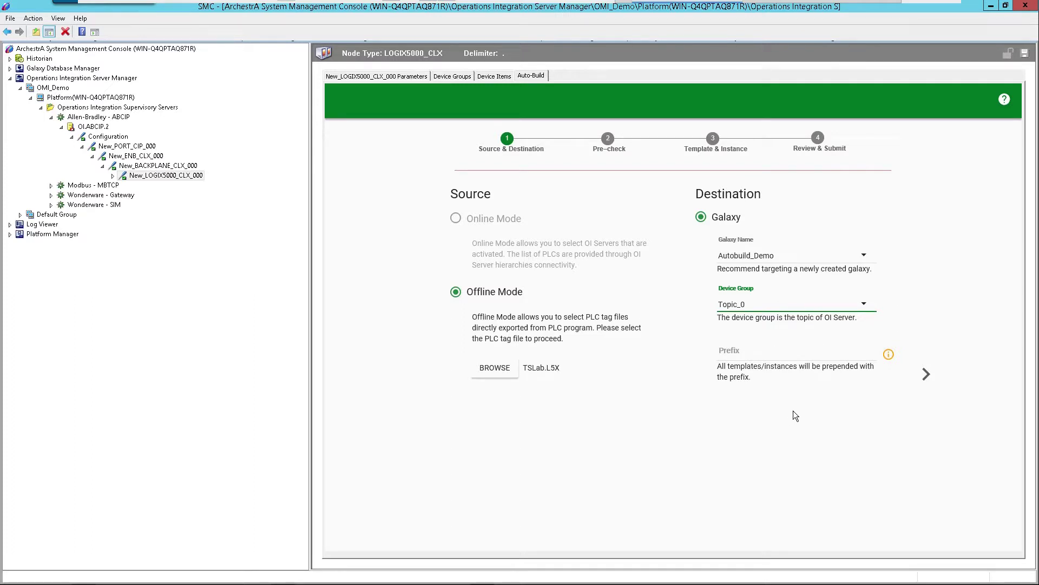
left_click(926, 374)
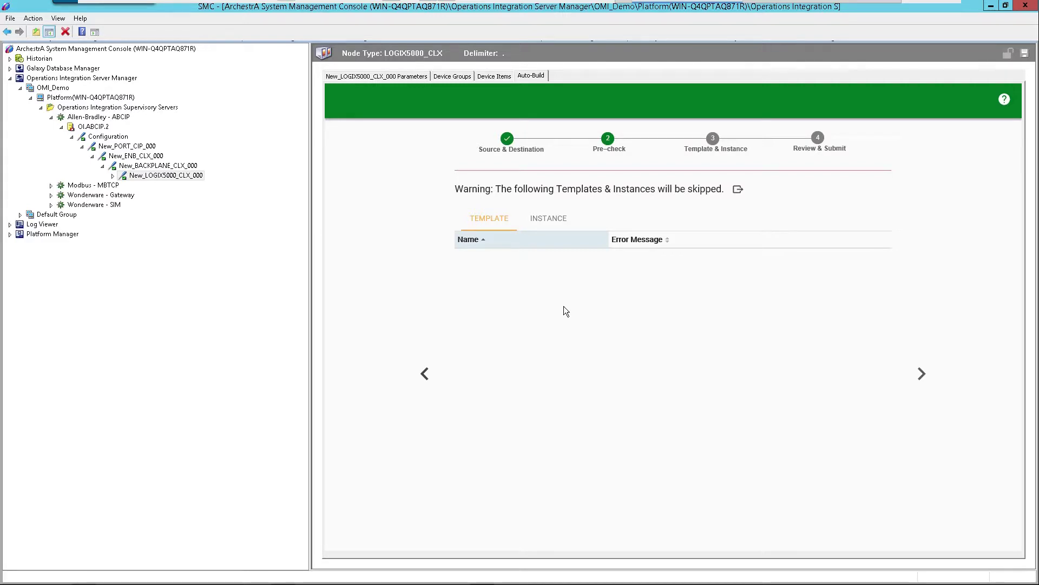
left_click(922, 374)
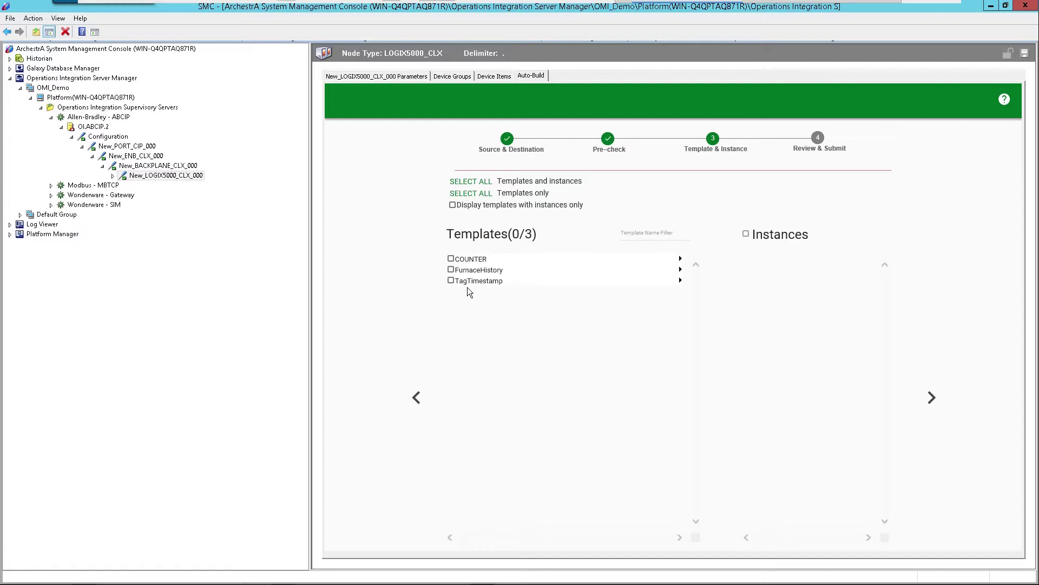
Step: Include the COUNTER, FurnaceHistory and TagTimestamp templates in the build and expand them to review their attributes and instances
left_click(465, 261)
left_click(452, 271)
left_click(453, 281)
left_click(469, 261)
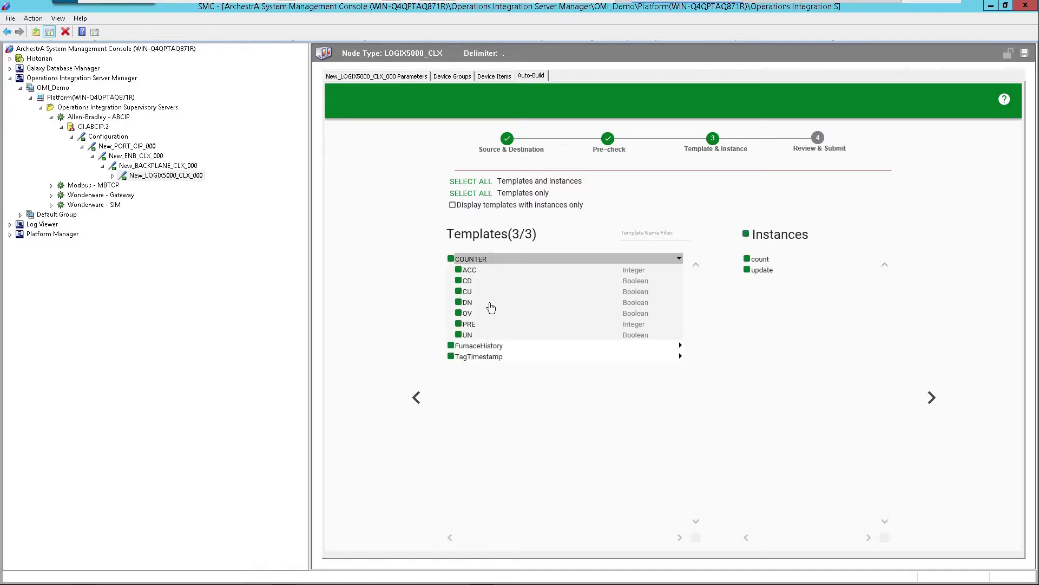
left_click(475, 348)
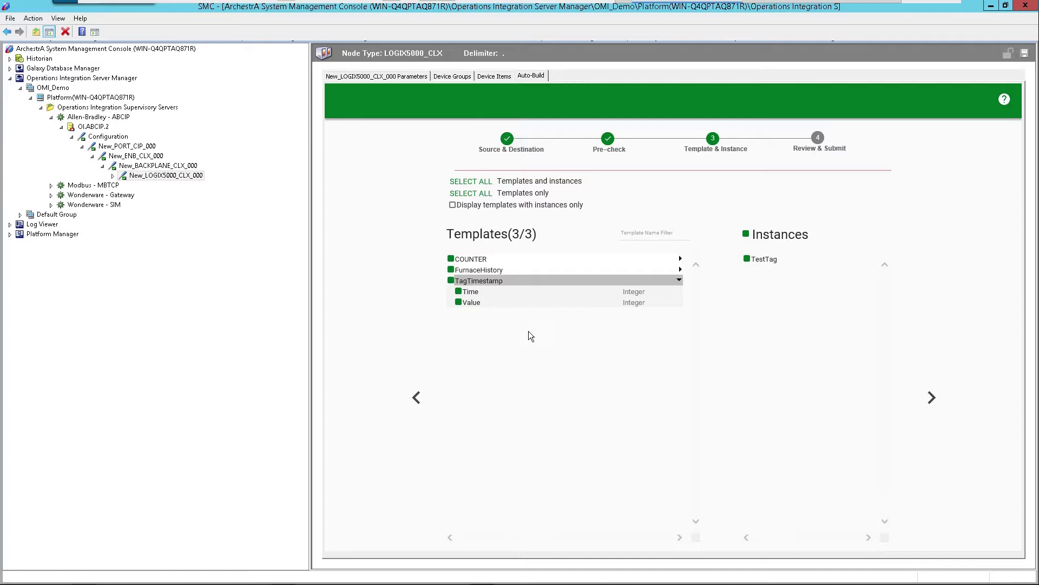
Step: Advance to the final review page and expand COUNTER, FurnaceHistory and TagTimestamp to check their attributes and instances
left_click(931, 399)
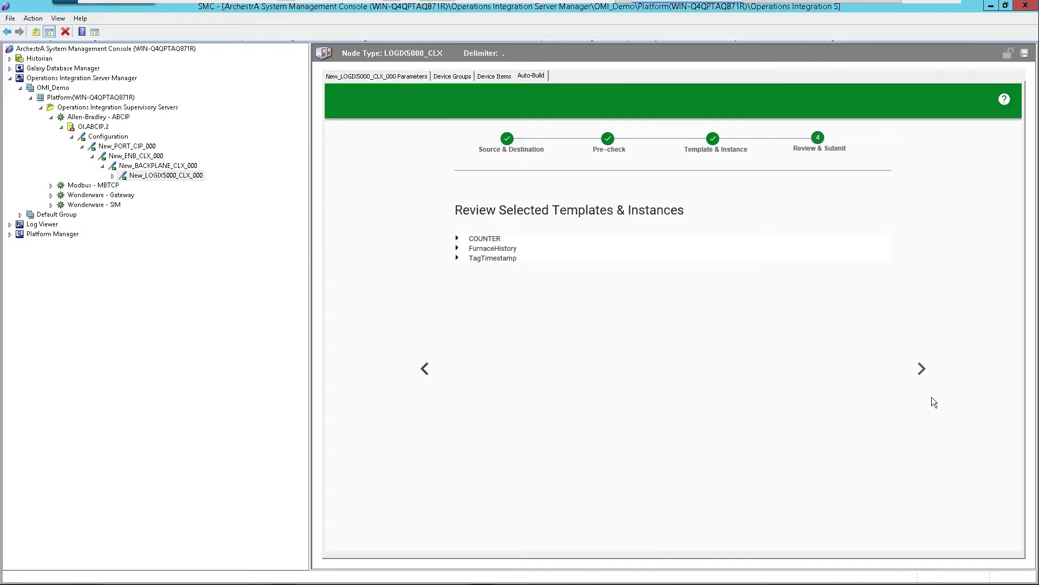
left_click(474, 239)
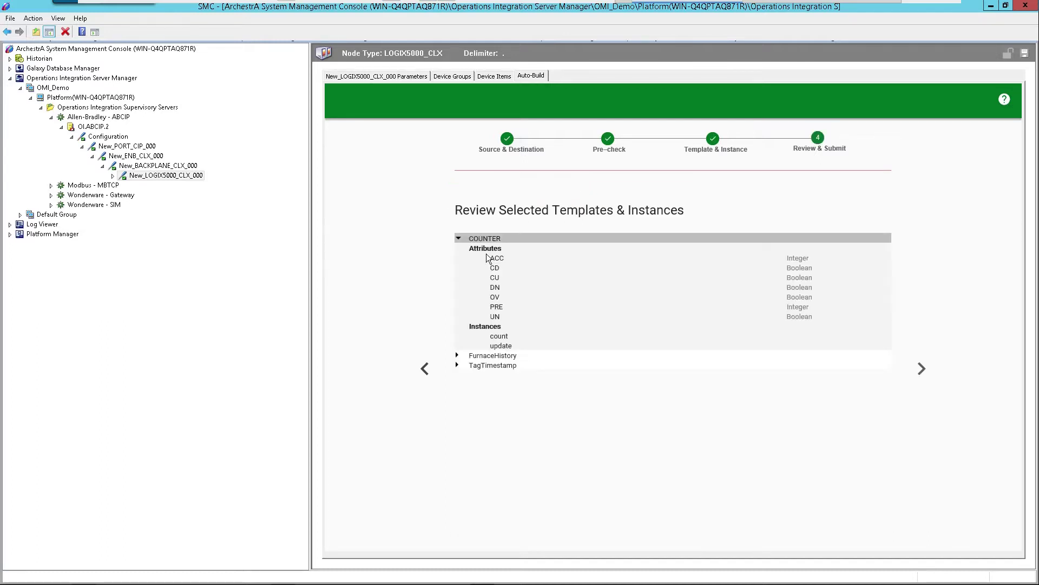
left_click(487, 356)
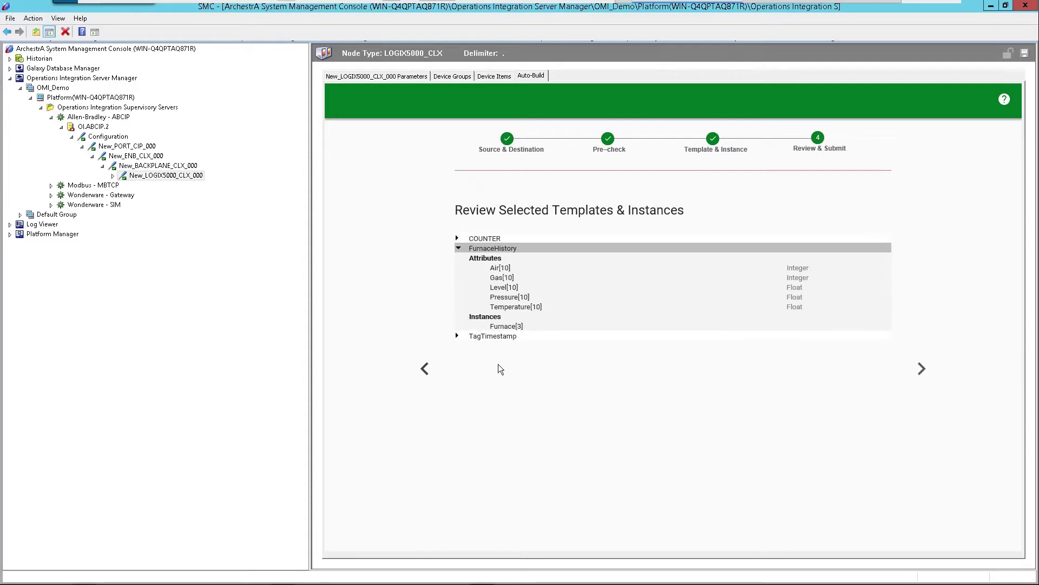
left_click(490, 336)
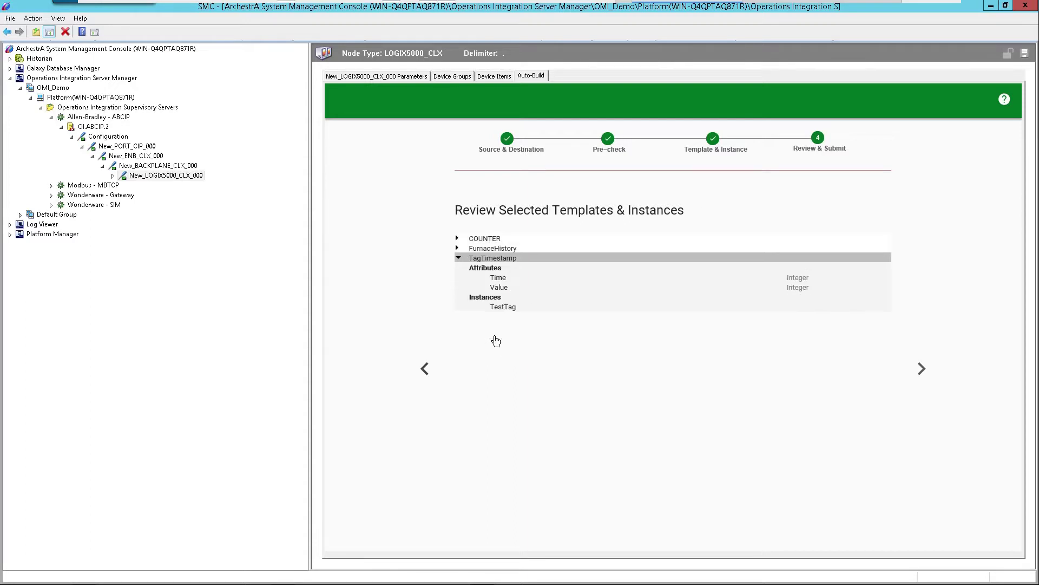
Step: Submit the reviewed templates and instances, start the build immediately, and acknowledge its completion
left_click(921, 369)
left_click(922, 369)
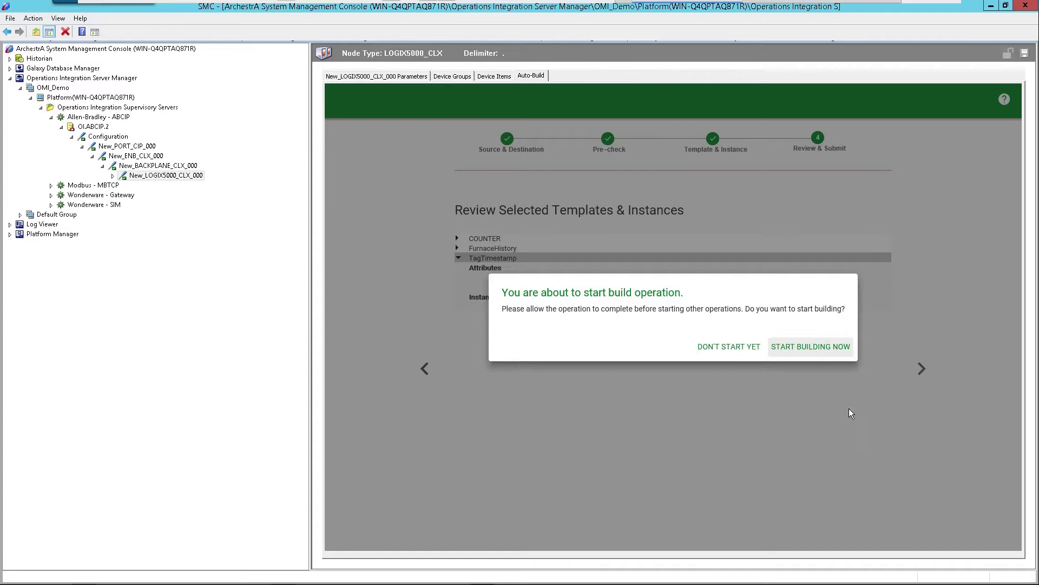
left_click(812, 350)
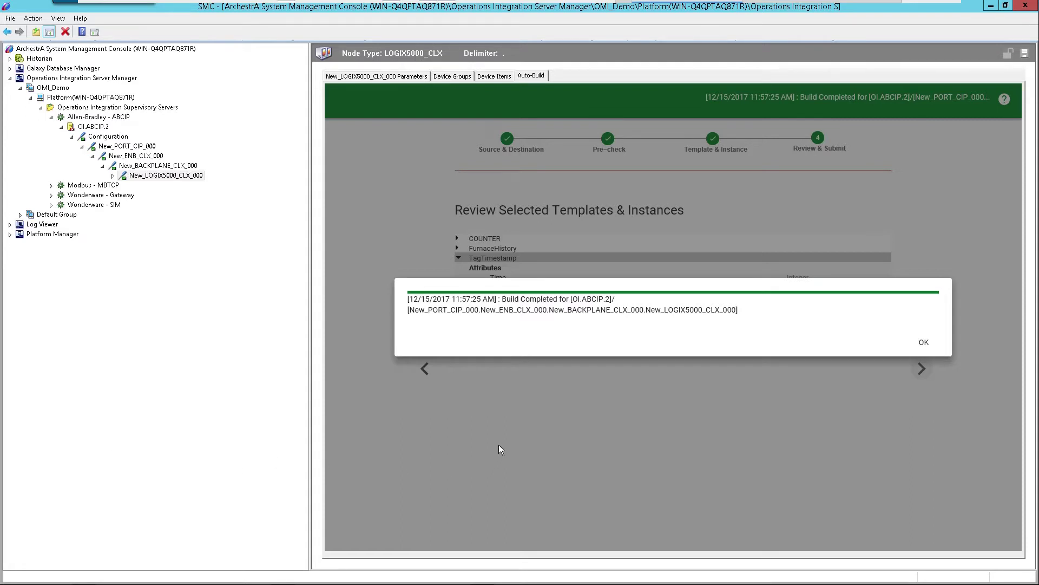
left_click(924, 345)
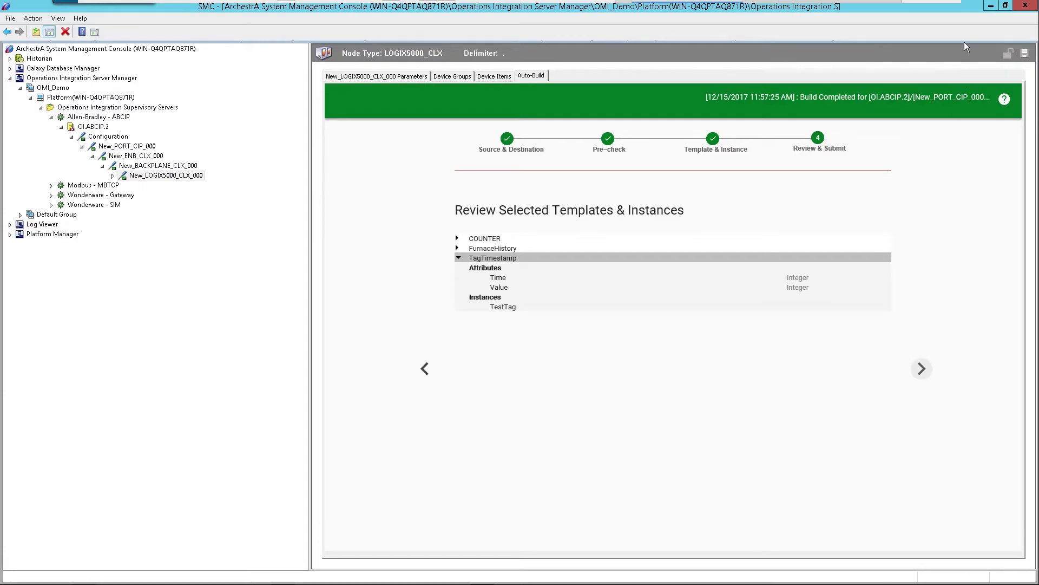
Step: Switch to the ArchestrA IDE and expand Plant_Area in the model to locate the built AutoBuildDI_001 object
left_click(989, 7)
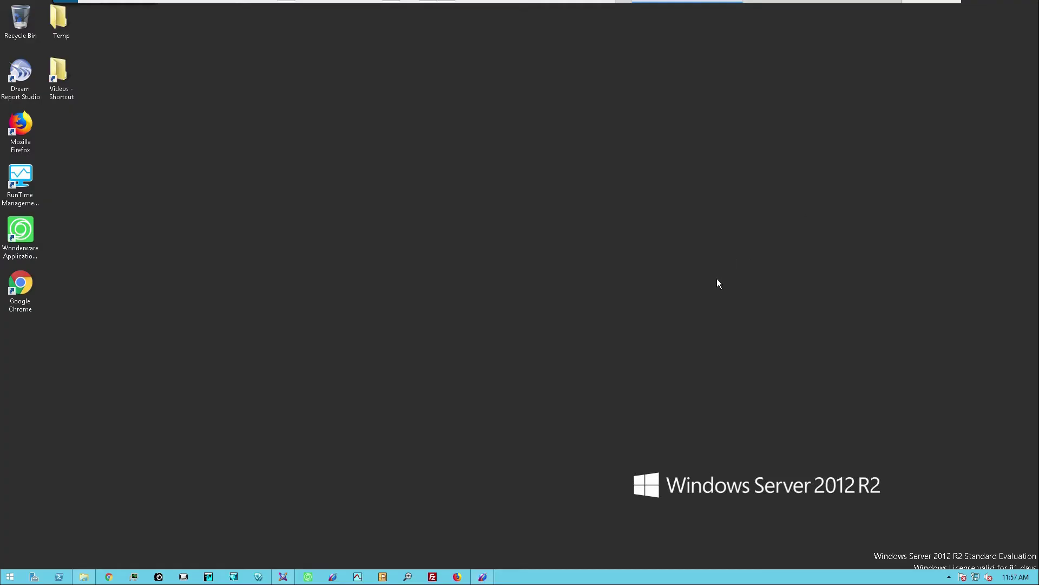
left_click(282, 576)
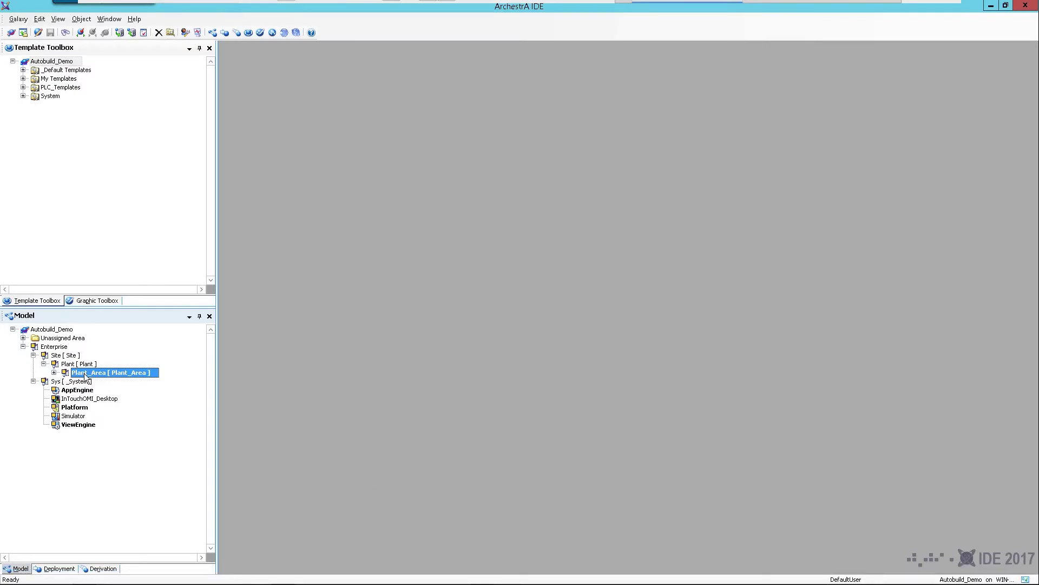
left_click(54, 373)
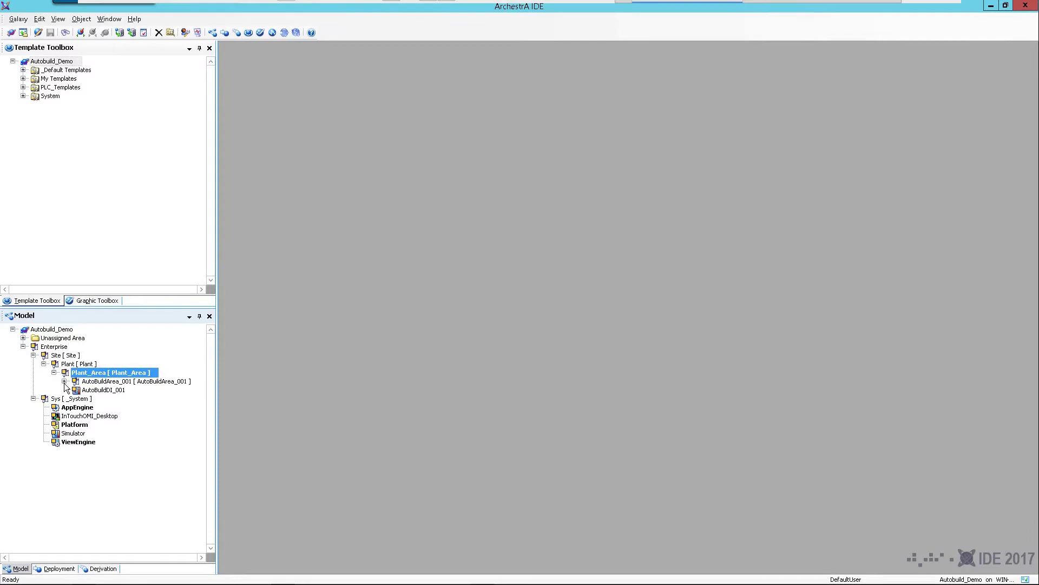
left_click(98, 390)
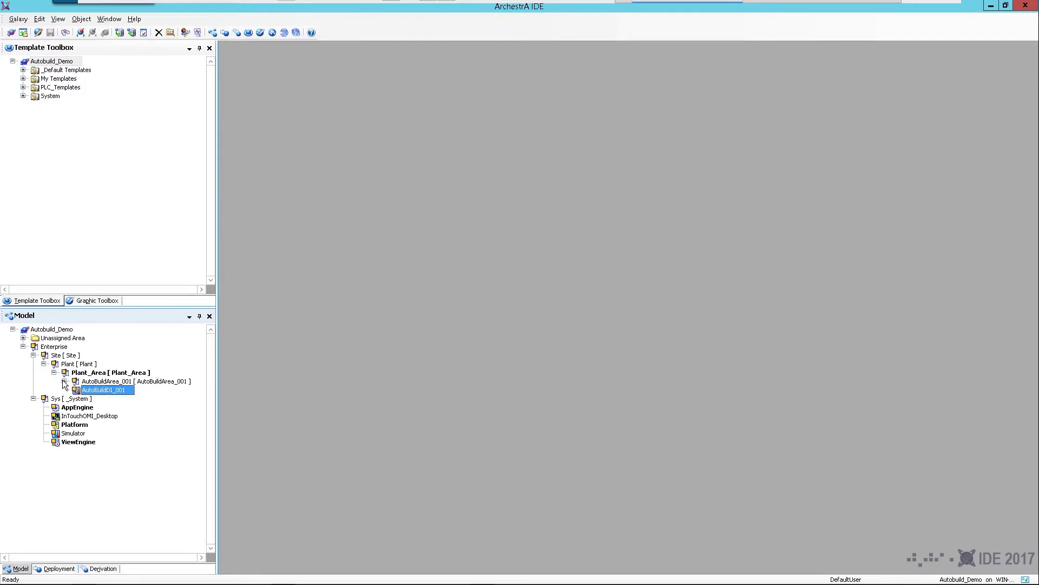
Step: Expand AutoBuildArea_001 in the model and look through its count, Furnace, TestTag and update instances
left_click(65, 381)
left_click(99, 391)
left_click(100, 399)
left_click(100, 408)
left_click(100, 417)
left_click(101, 425)
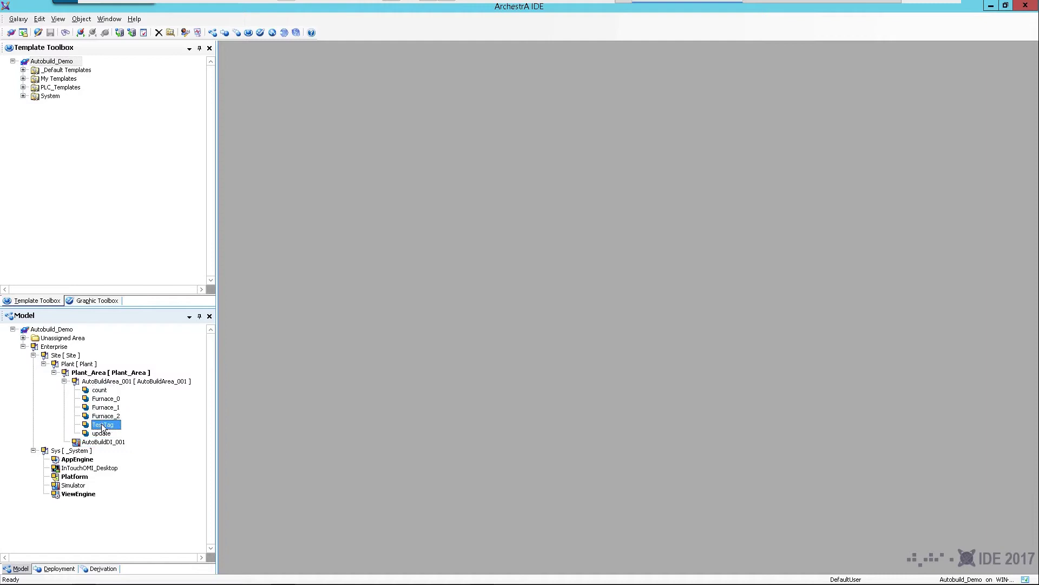
left_click(103, 435)
Step: Show the IO Devices and IO Device Mapping views, and enlarge the mapping view's height
left_click(58, 19)
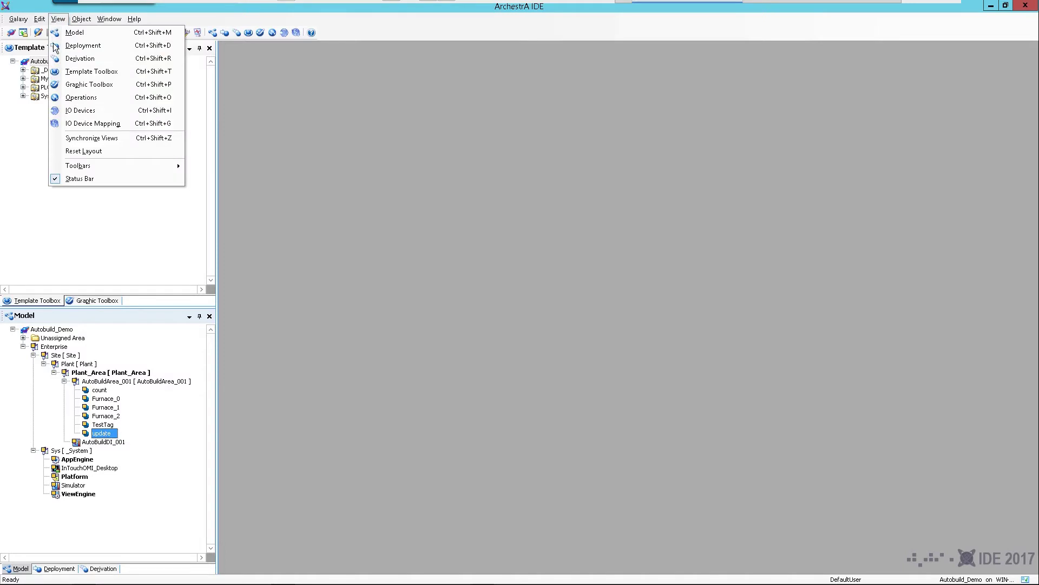
left_click(91, 111)
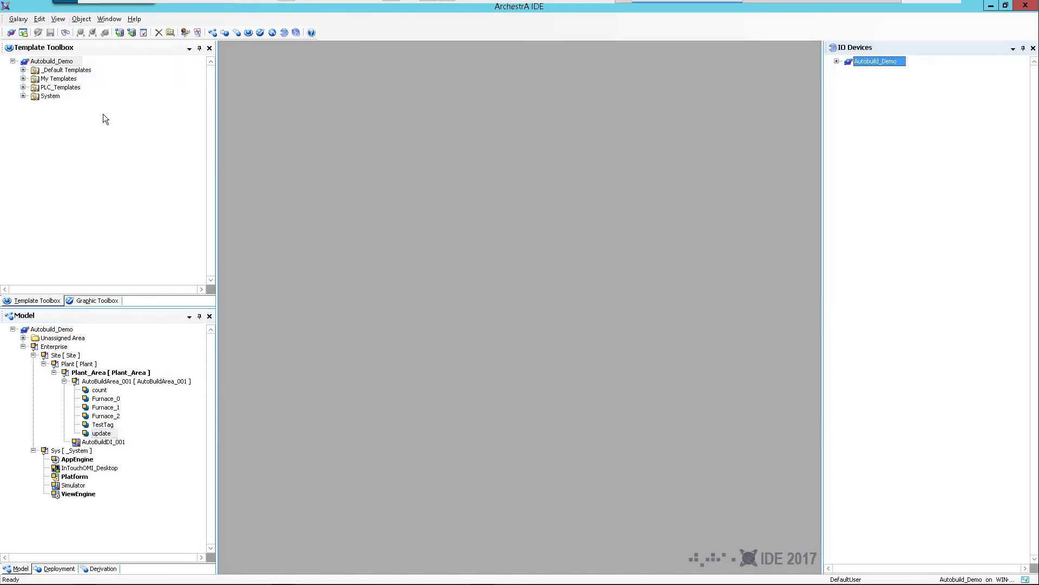
left_click(58, 19)
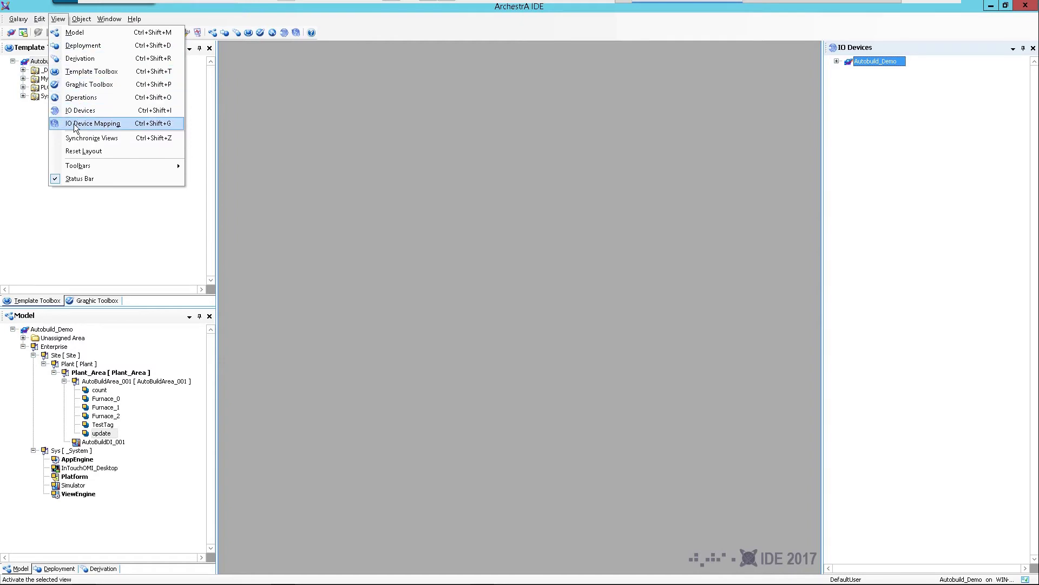
left_click(74, 124)
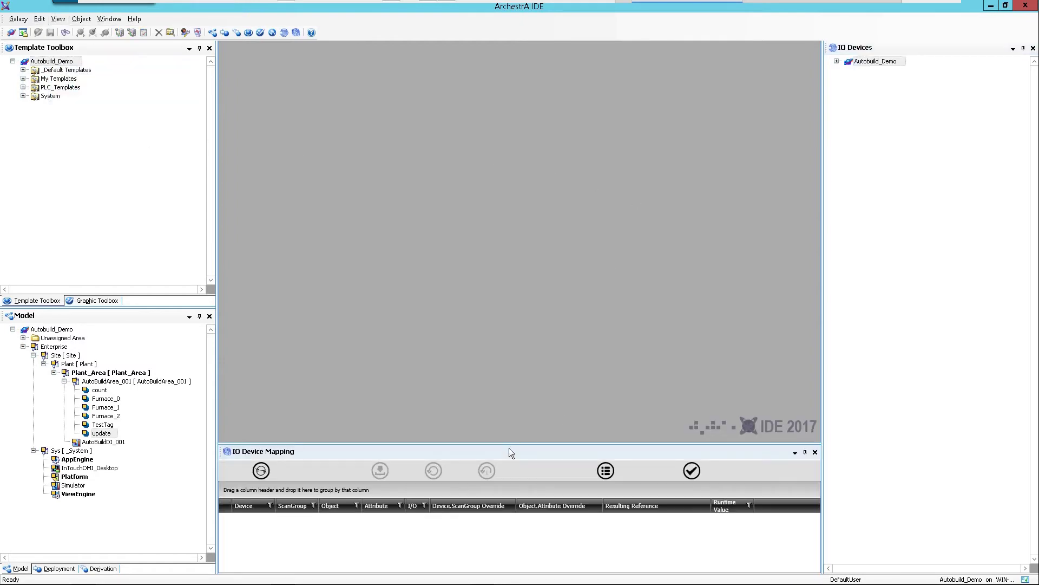
left_click_drag(511, 444, 549, 308)
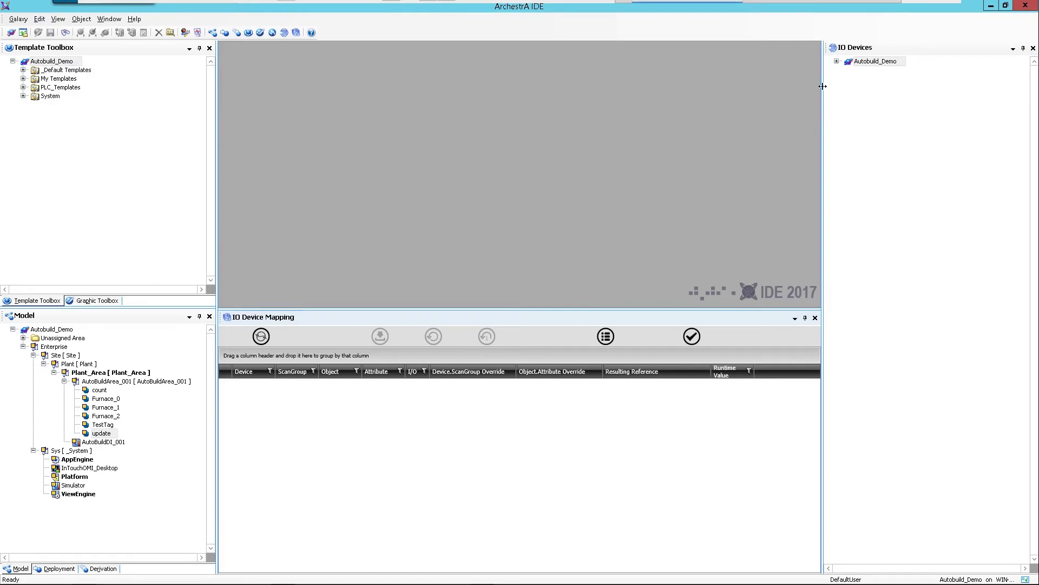
Step: Display the IO mappings of AutoBuildDI_001 in the Autobuild_Demo galaxy and expand its Topic_0 scan group
left_click(838, 62)
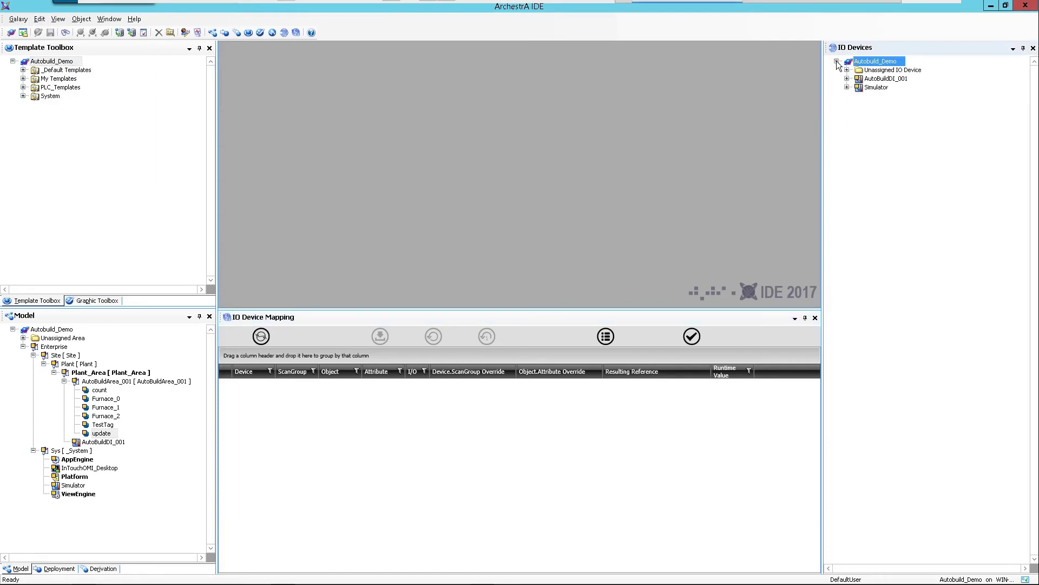
left_click(848, 78)
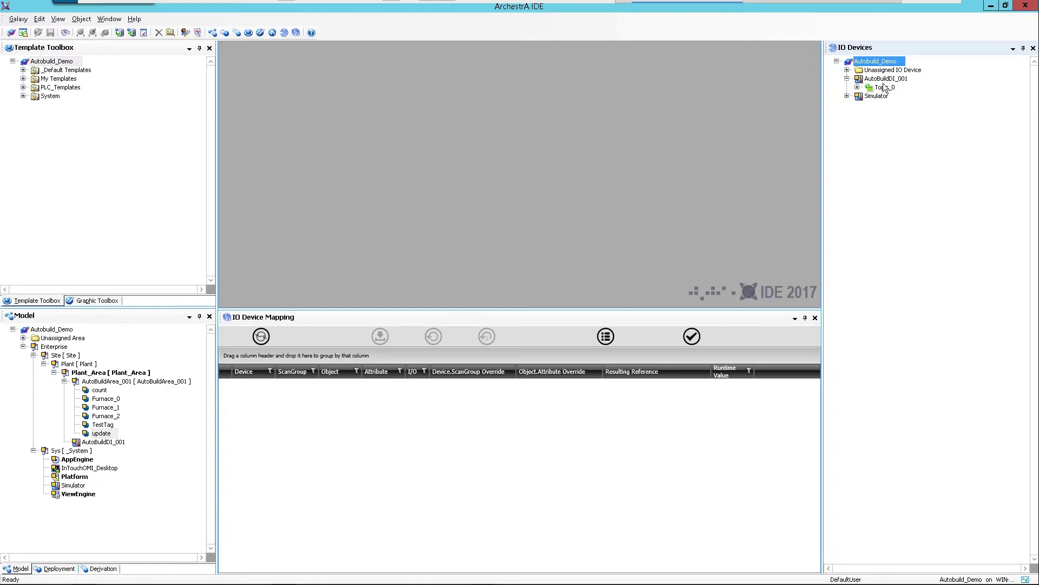
left_click(884, 79)
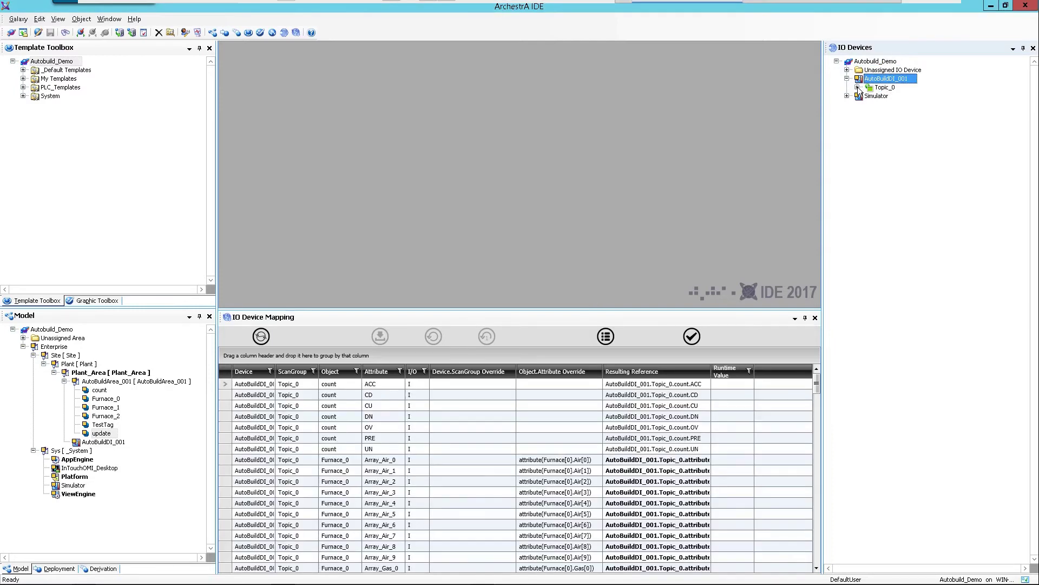
left_click(858, 88)
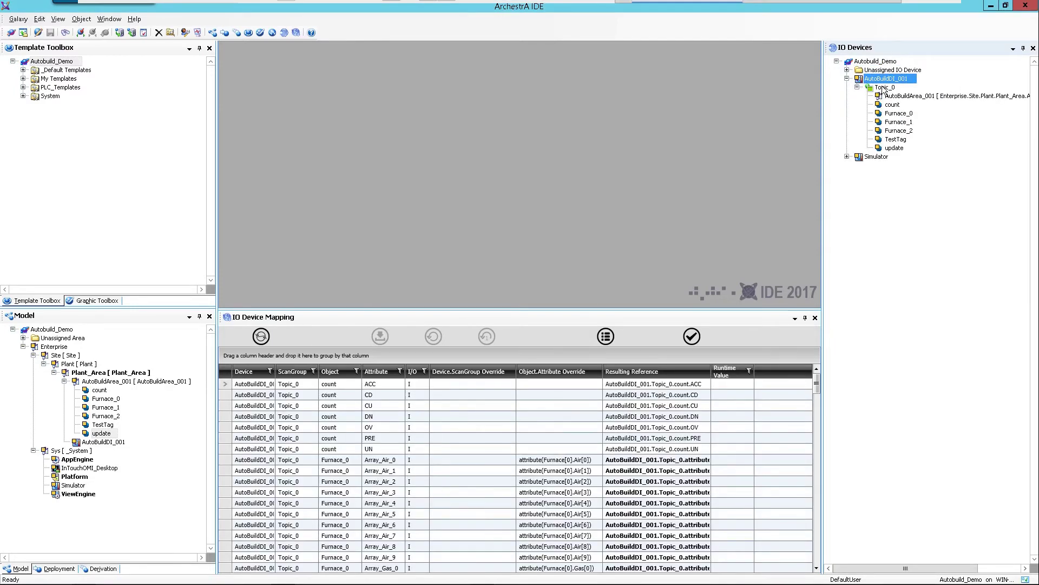
Step: Widen the Resulting Reference column in the IO mapping grid and inspect the full Furnace_0 references
left_click(294, 460)
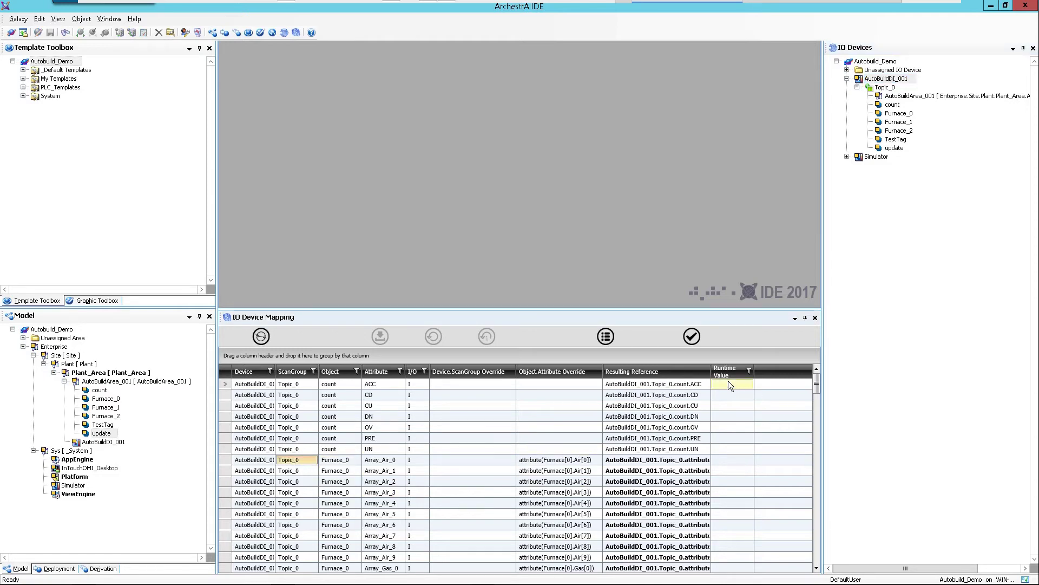
left_click_drag(708, 369, 796, 371)
left_click(677, 460)
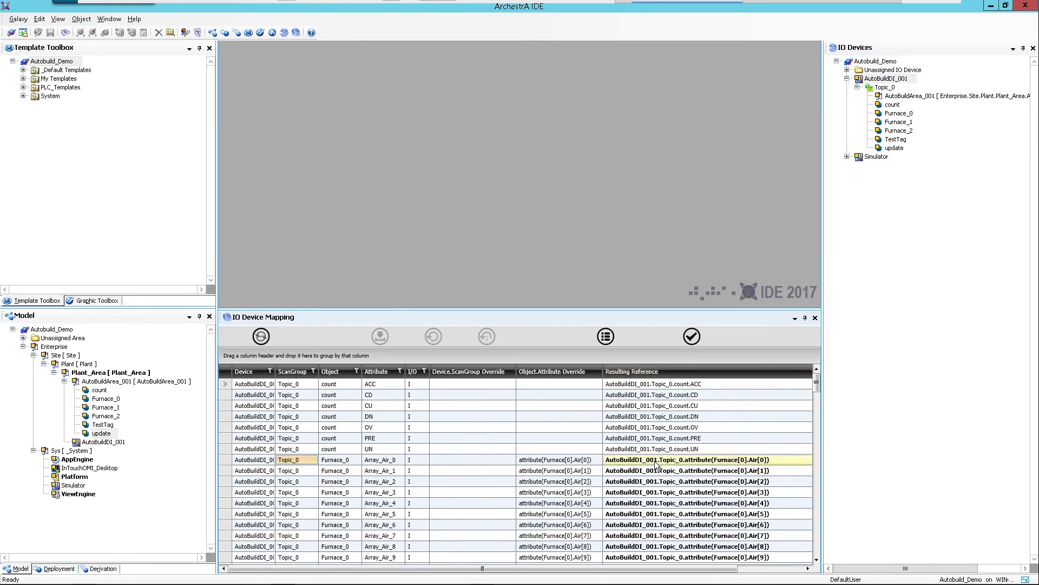
left_click(653, 514)
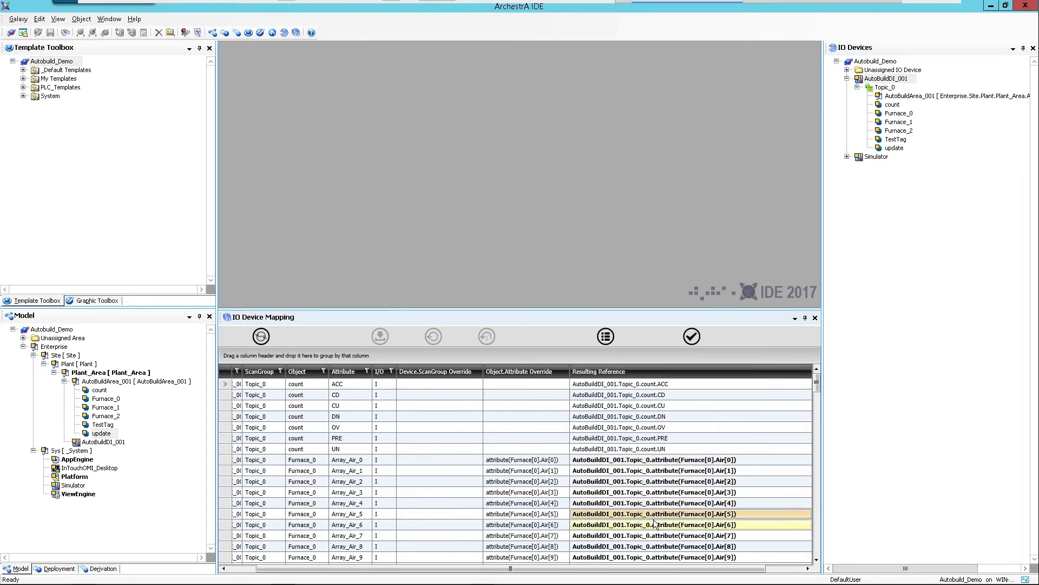
Step: Examine the IO mappings of Topic_0 and its count, Furnace, TestTag and update objects individually
left_click(886, 89)
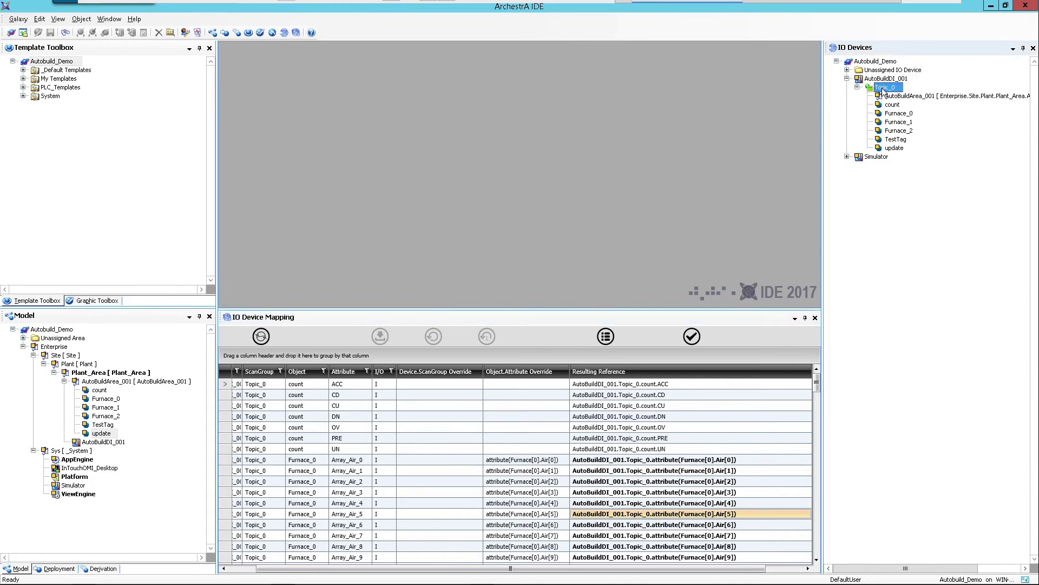
left_click(892, 106)
left_click(891, 121)
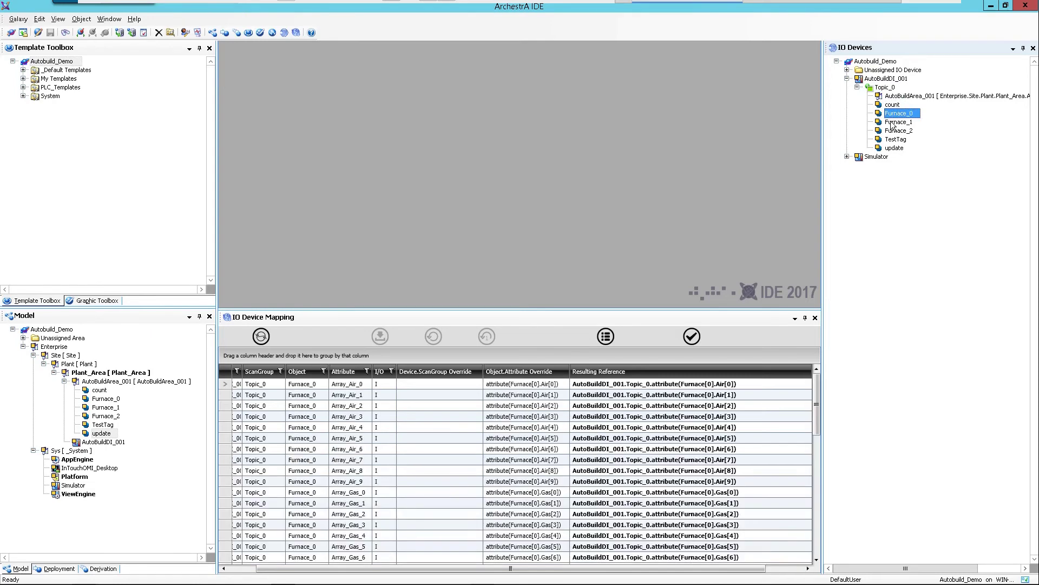
left_click(892, 132)
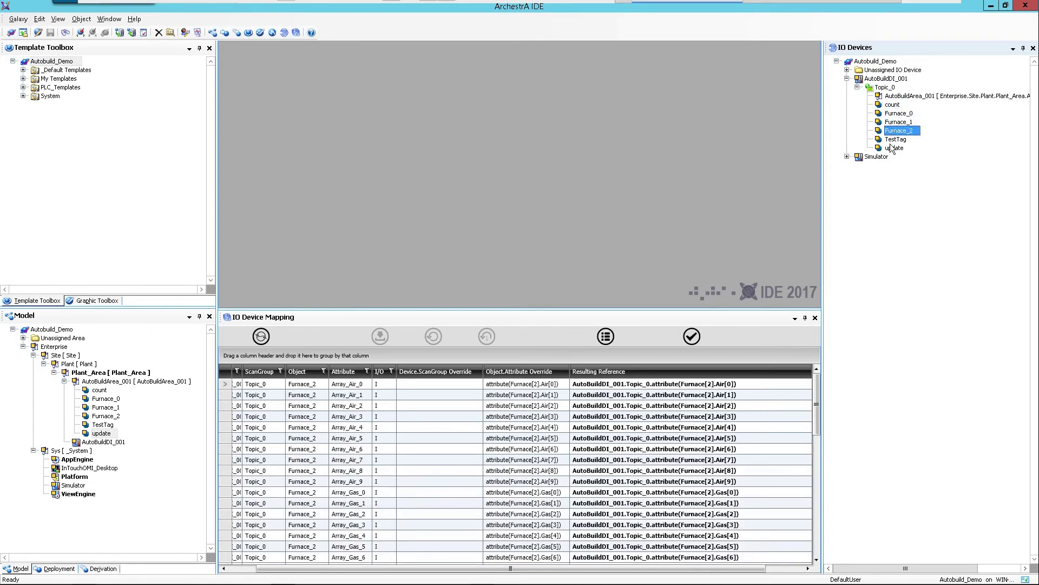
left_click(893, 140)
left_click(893, 148)
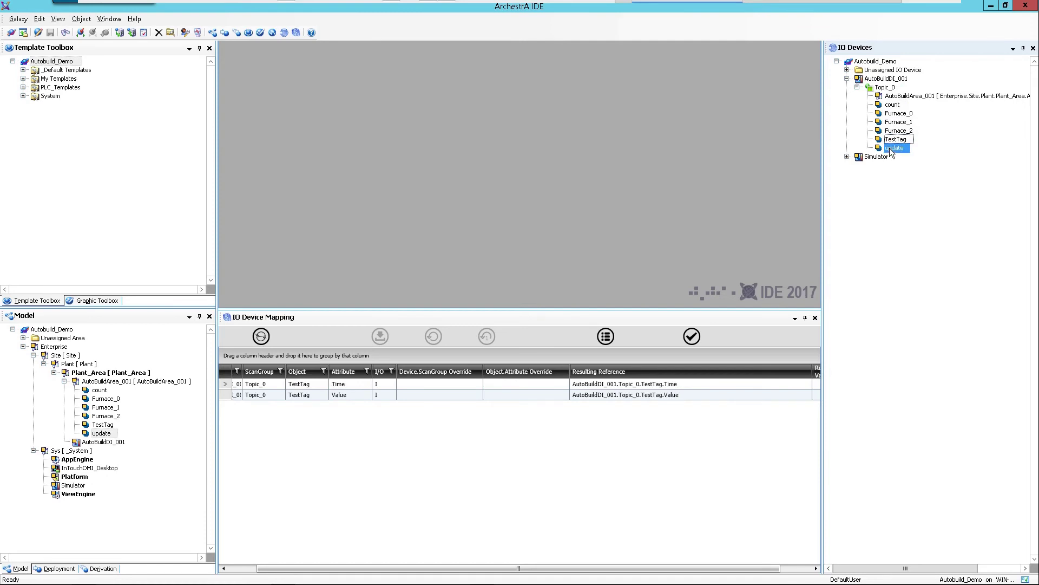
left_click(892, 105)
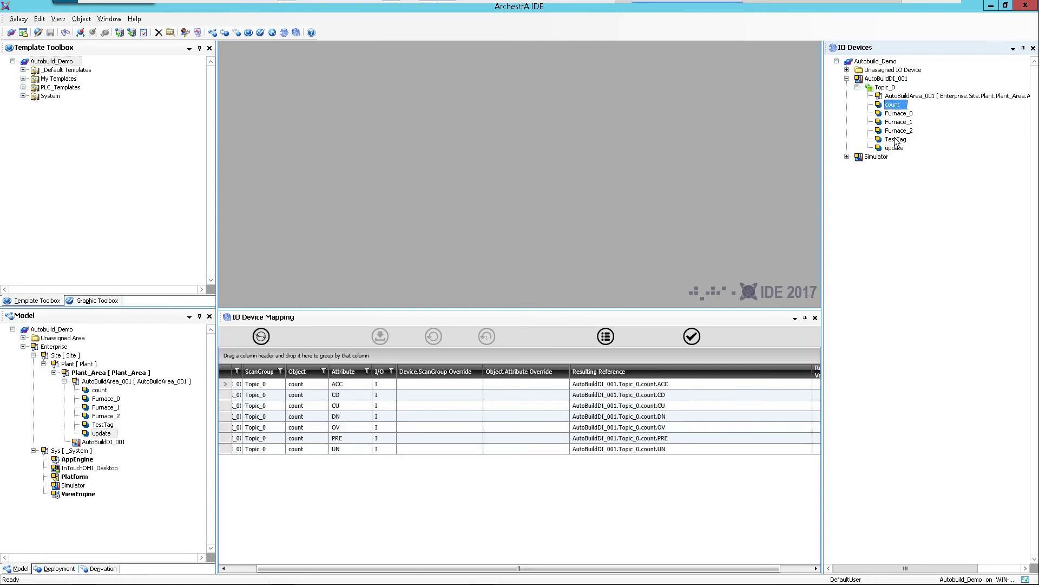